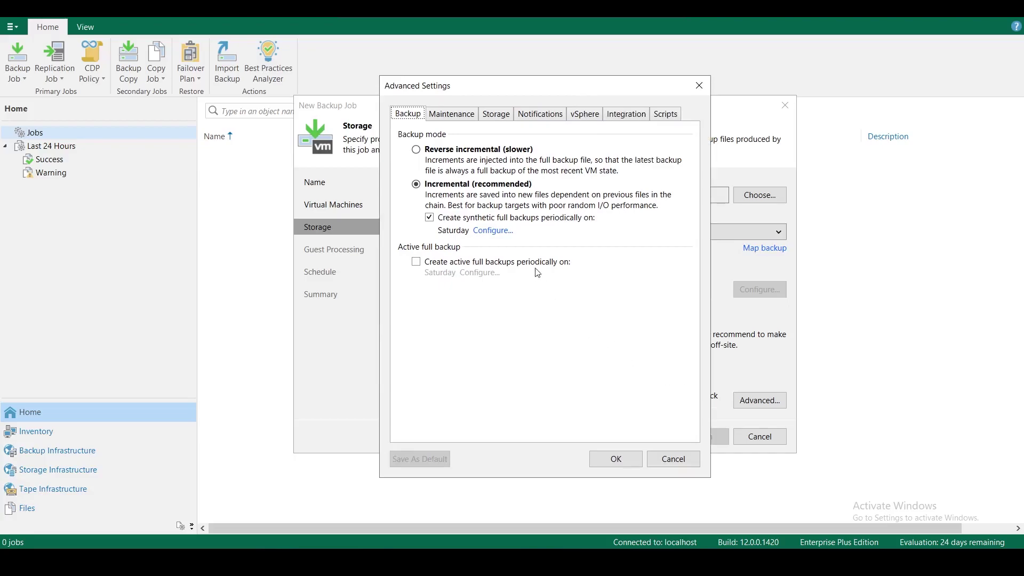
Reopen the backup job's advanced settings, try the reverse incremental mode, and select Incremental (recommended) as the backup mode
{"action": "left_click_drag", "start_coordinate": [546, 96], "coordinate": [538, 98]}
{"action": "left_click", "coordinate": [666, 461]}
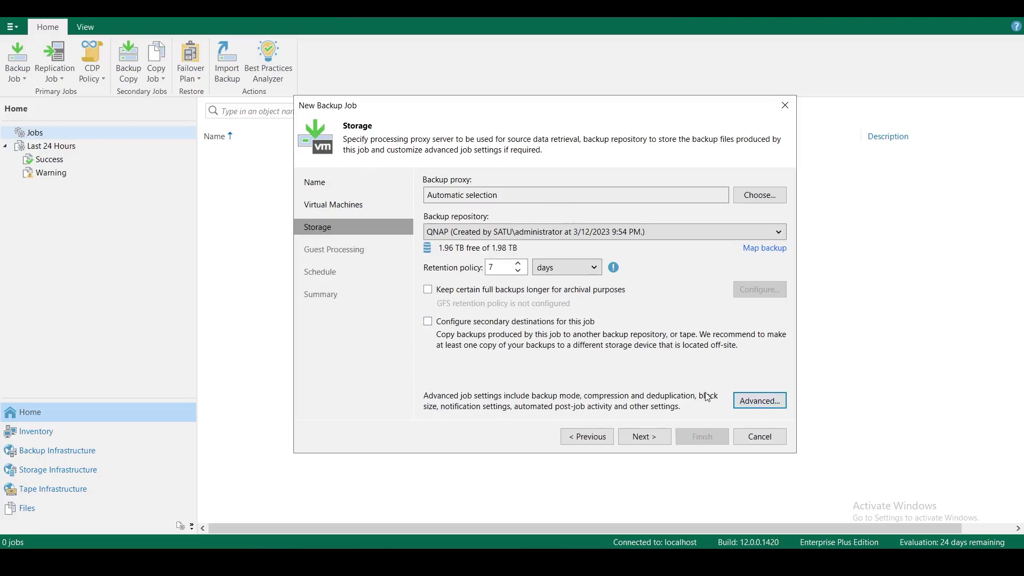
{"action": "left_click", "coordinate": [760, 401]}
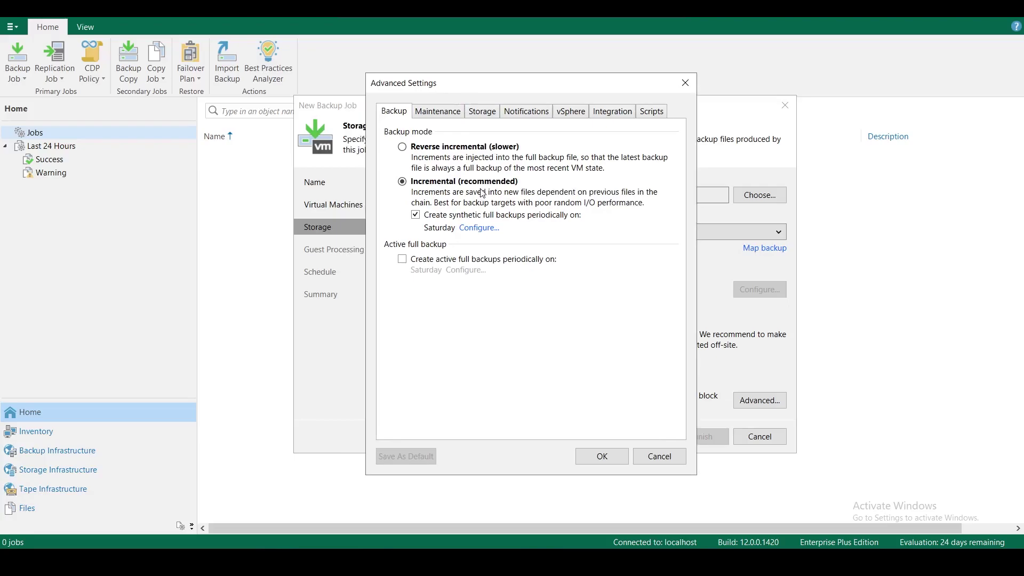
{"action": "left_click", "coordinate": [404, 151]}
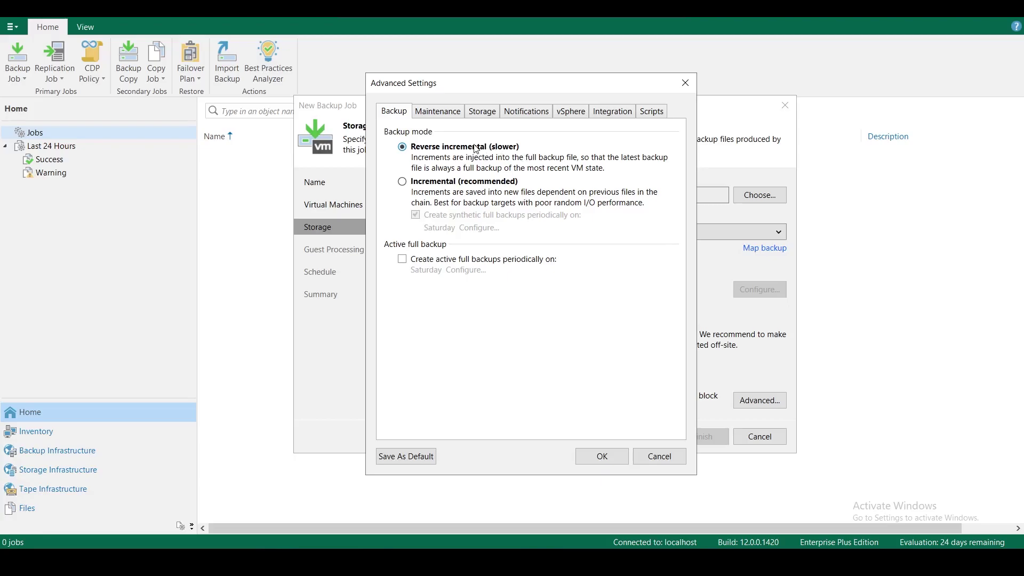
{"action": "left_click", "coordinate": [404, 182]}
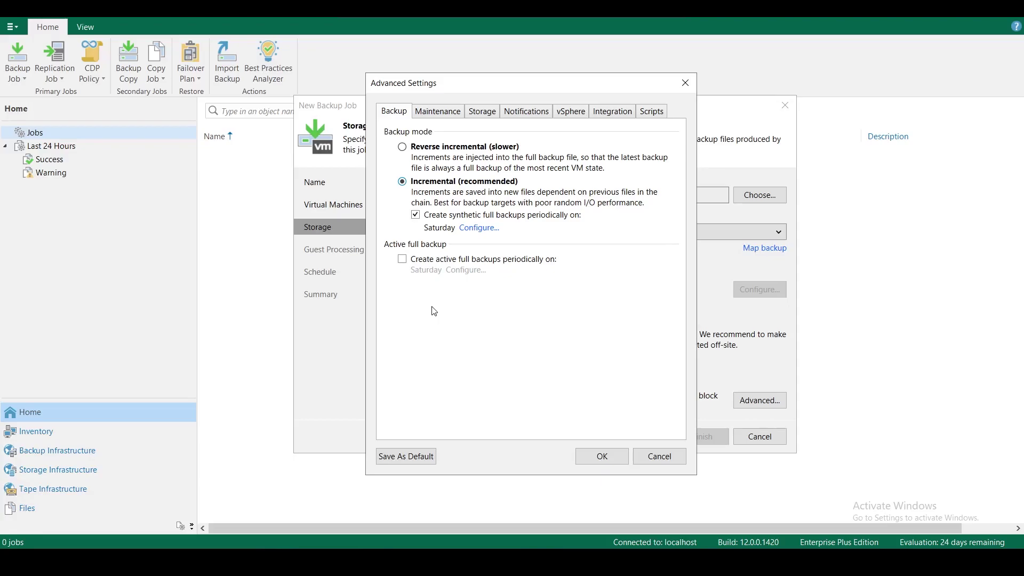
Examine the schedule settings for periodic synthetic full backups and close them without changes
{"action": "left_click", "coordinate": [480, 229]}
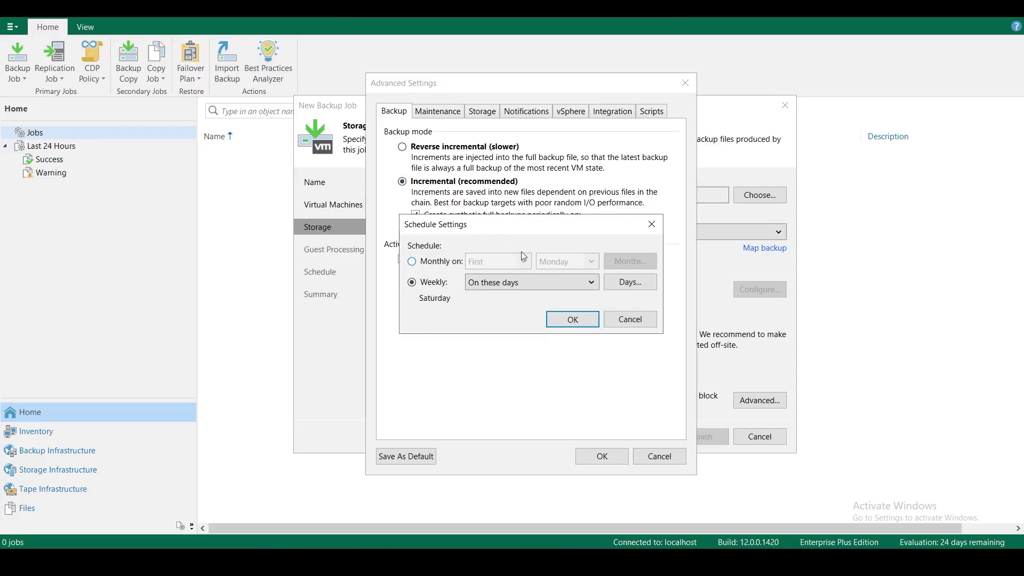
{"action": "left_click_drag", "start_coordinate": [544, 229], "coordinate": [552, 271]}
{"action": "left_click", "coordinate": [621, 360]}
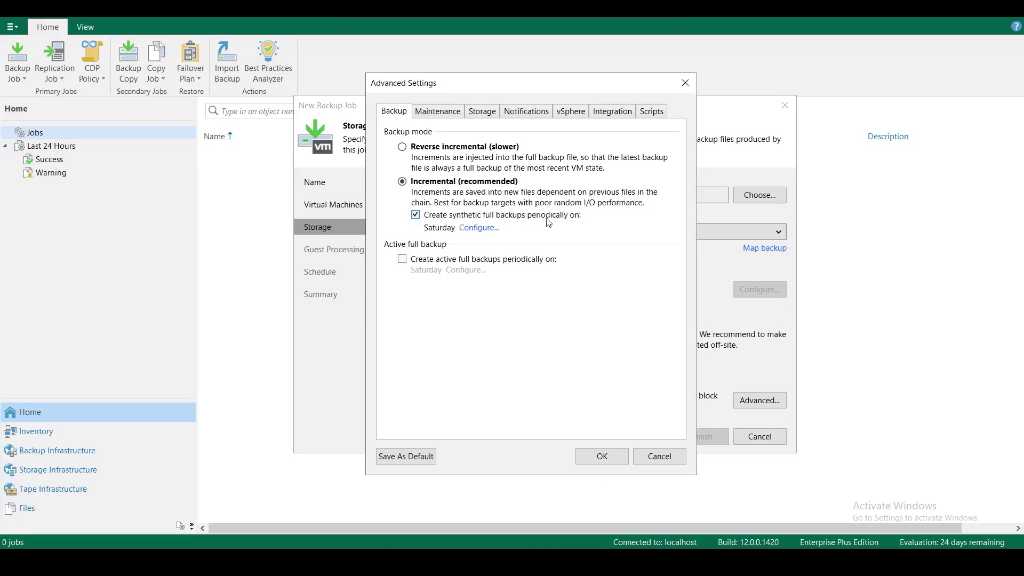
Try the monthly and weekly schedule options for active full backups, including Everyday, On weekdays and On these days, and discard the changes
{"action": "left_click", "coordinate": [403, 262]}
{"action": "left_click", "coordinate": [466, 270]}
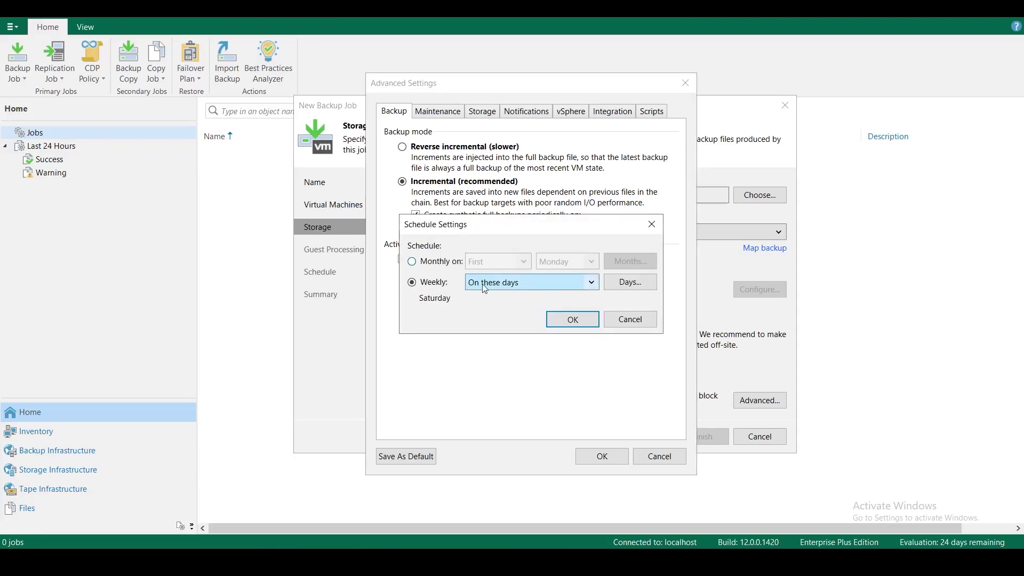
{"action": "left_click", "coordinate": [412, 261]}
{"action": "left_click", "coordinate": [412, 282]}
{"action": "left_click", "coordinate": [592, 283]}
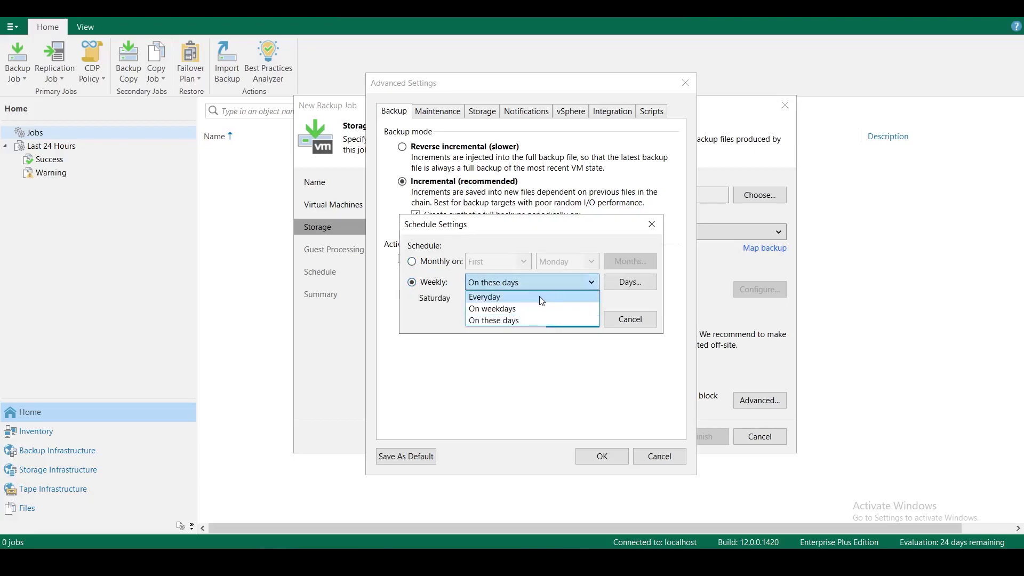
{"action": "left_click", "coordinate": [532, 297]}
{"action": "key", "text": "Down"}
{"action": "left_click", "coordinate": [499, 283]}
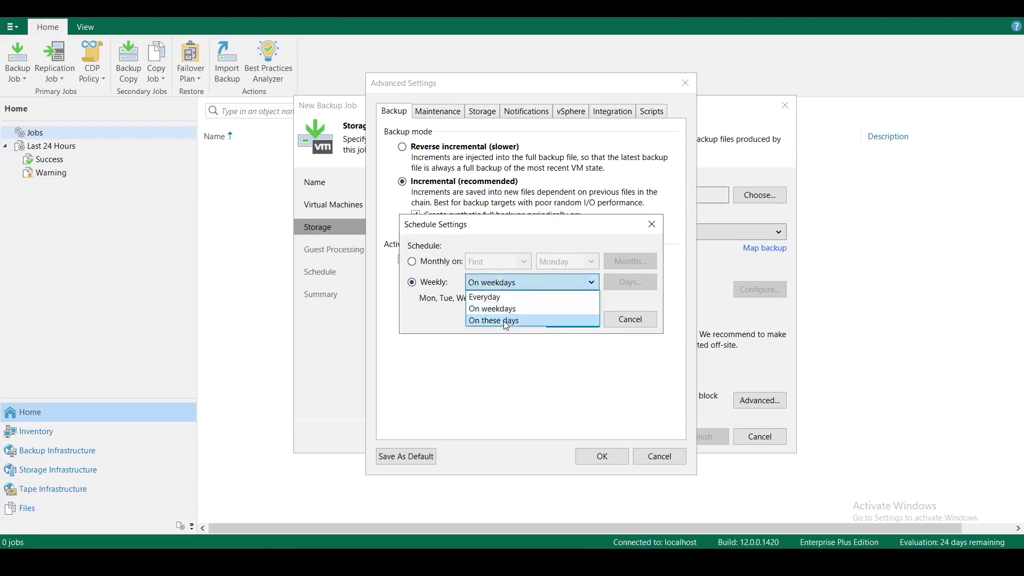
{"action": "left_click", "coordinate": [506, 322]}
{"action": "left_click", "coordinate": [629, 283]}
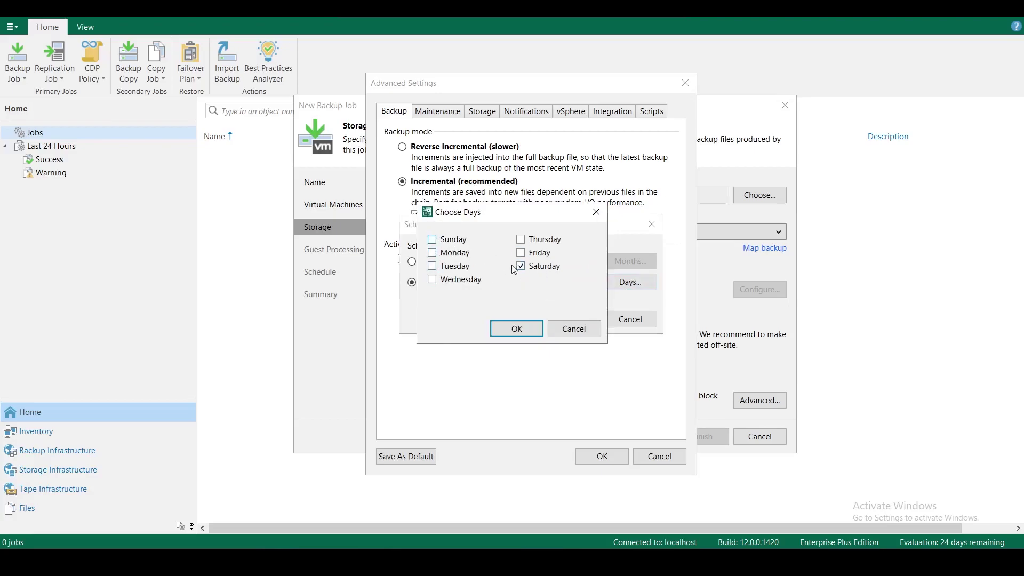
{"action": "left_click", "coordinate": [586, 332]}
{"action": "left_click", "coordinate": [629, 320]}
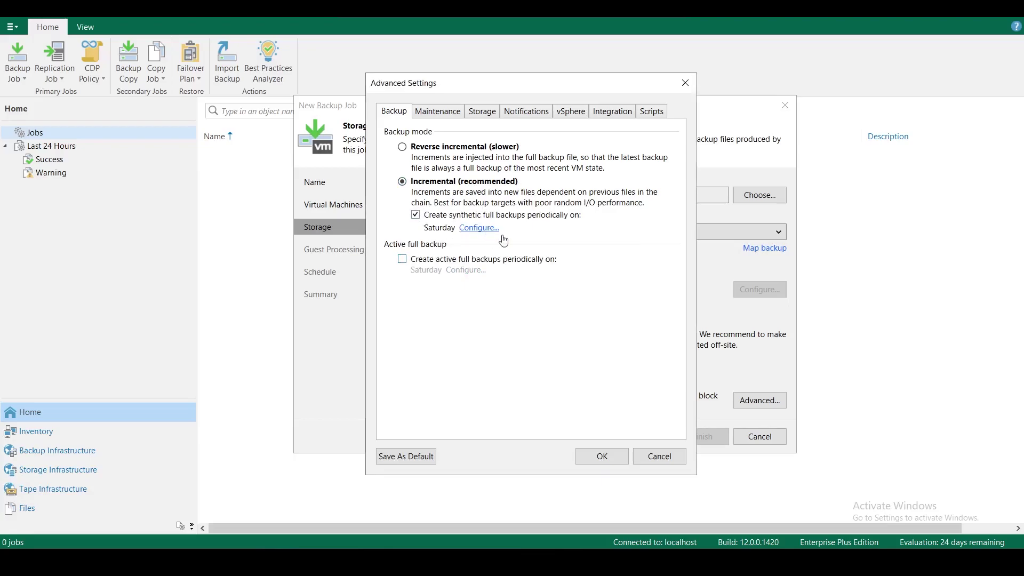
Examine the selectable days in the synthetic full backup schedule and leave it unchanged
{"action": "left_click", "coordinate": [480, 229]}
{"action": "left_click", "coordinate": [630, 282]}
{"action": "left_click", "coordinate": [571, 327]}
{"action": "left_click", "coordinate": [621, 320]}
Try enabling the backup files health check in the job's maintenance settings
{"action": "left_click", "coordinate": [438, 113]}
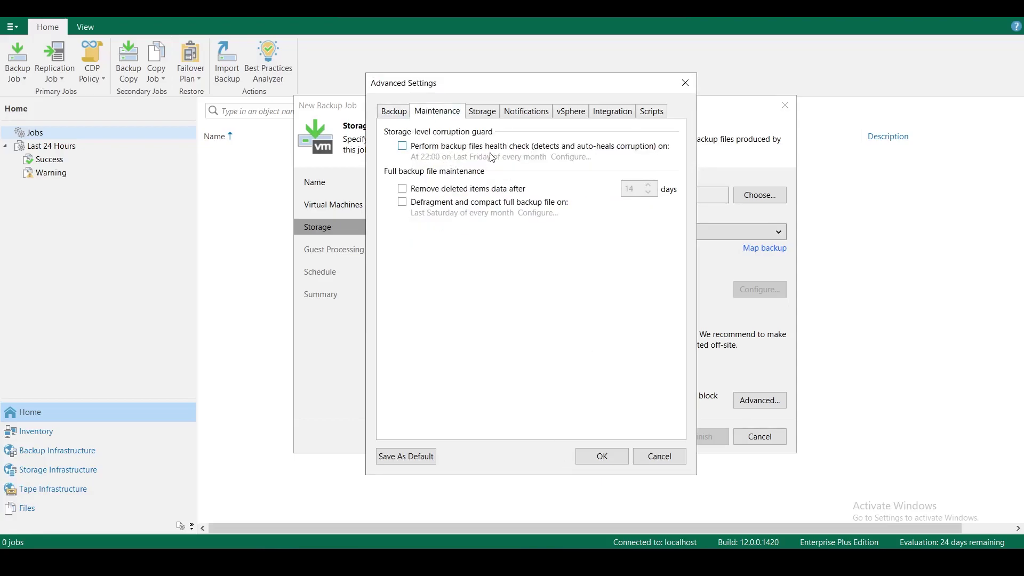
{"action": "left_click", "coordinate": [444, 151]}
{"action": "left_click", "coordinate": [403, 146]}
Try the Dedupe-friendly, Extreme and High compression levels for the job's data reduction, and return to Optimal (recommended)
{"action": "left_click", "coordinate": [483, 112]}
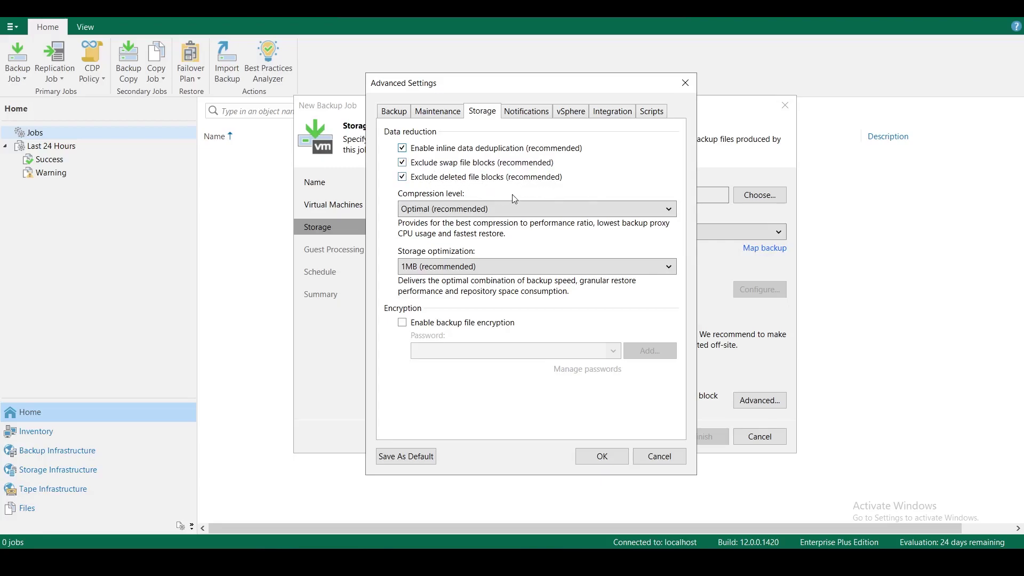
{"action": "left_click", "coordinate": [507, 207]}
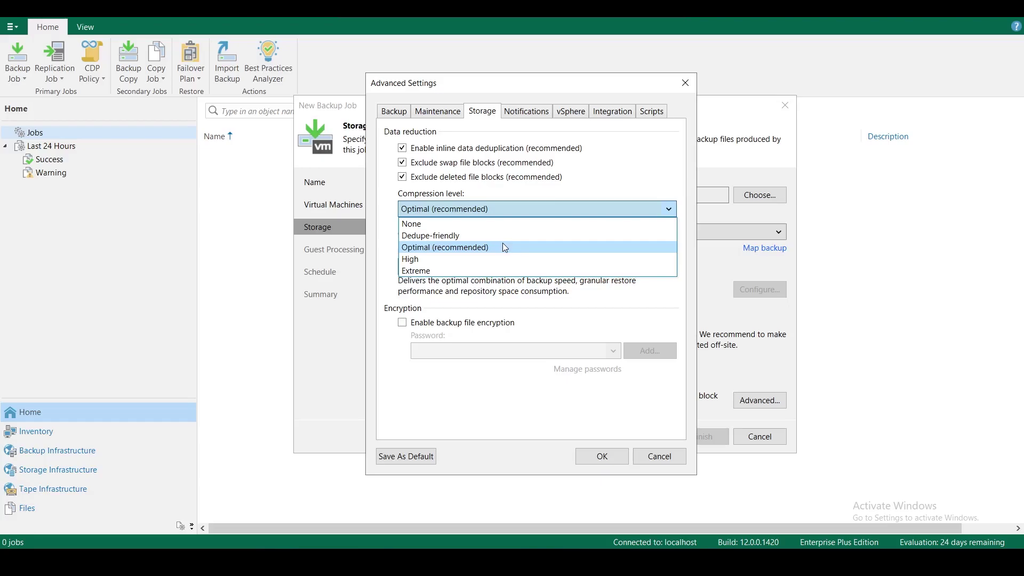
{"action": "left_click", "coordinate": [459, 236]}
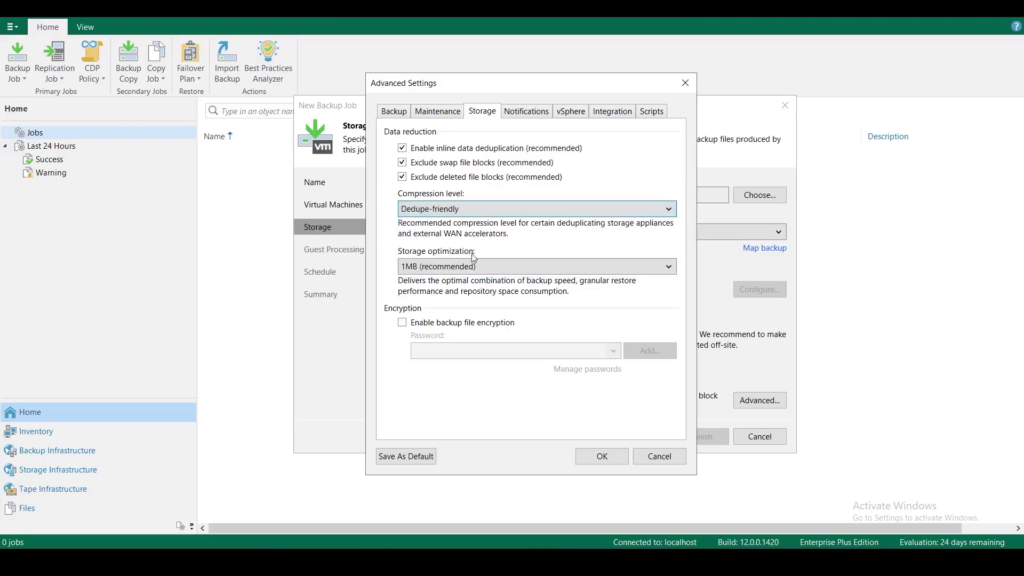
{"action": "left_click", "coordinate": [510, 213]}
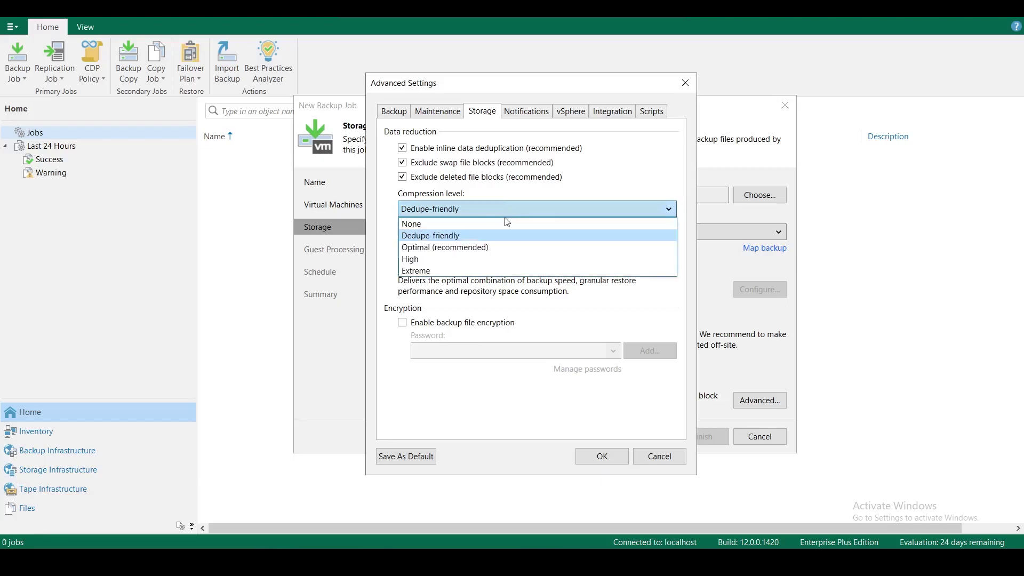
{"action": "left_click", "coordinate": [478, 247]}
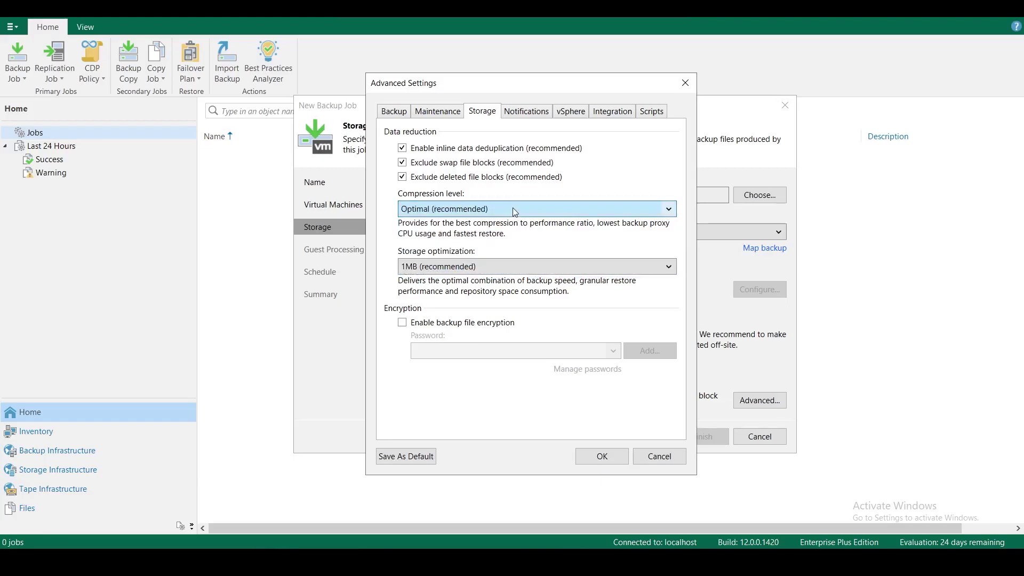
{"action": "left_click", "coordinate": [513, 208]}
{"action": "left_click", "coordinate": [482, 270]}
{"action": "left_click", "coordinate": [490, 209]}
{"action": "left_click", "coordinate": [455, 261]}
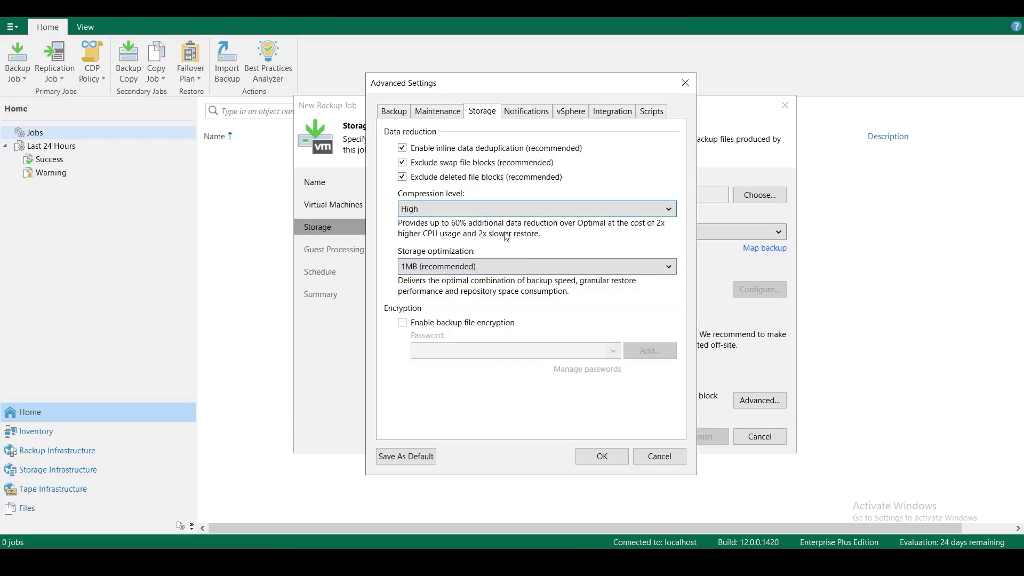
{"action": "left_click", "coordinate": [484, 211]}
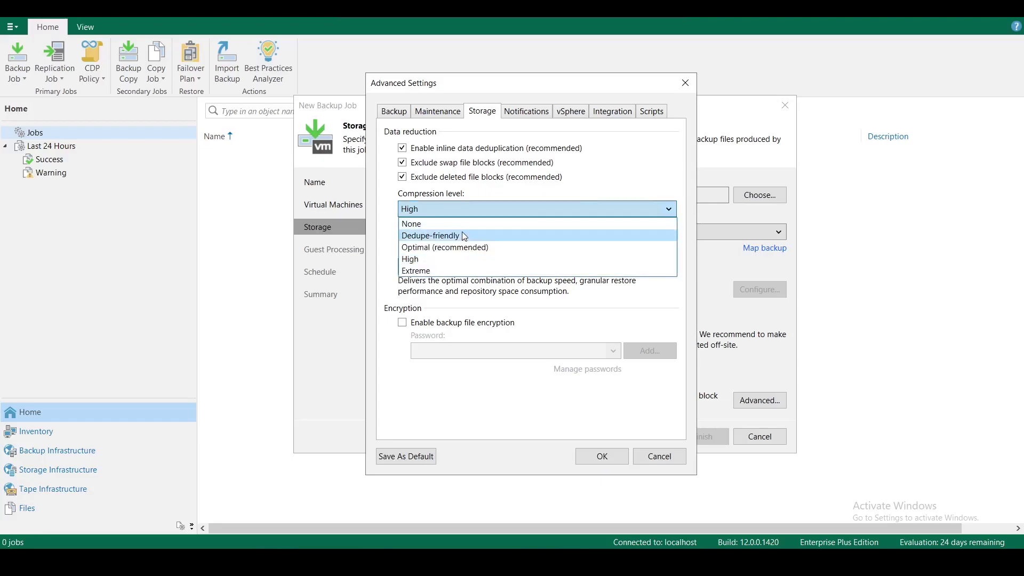
{"action": "left_click", "coordinate": [463, 244]}
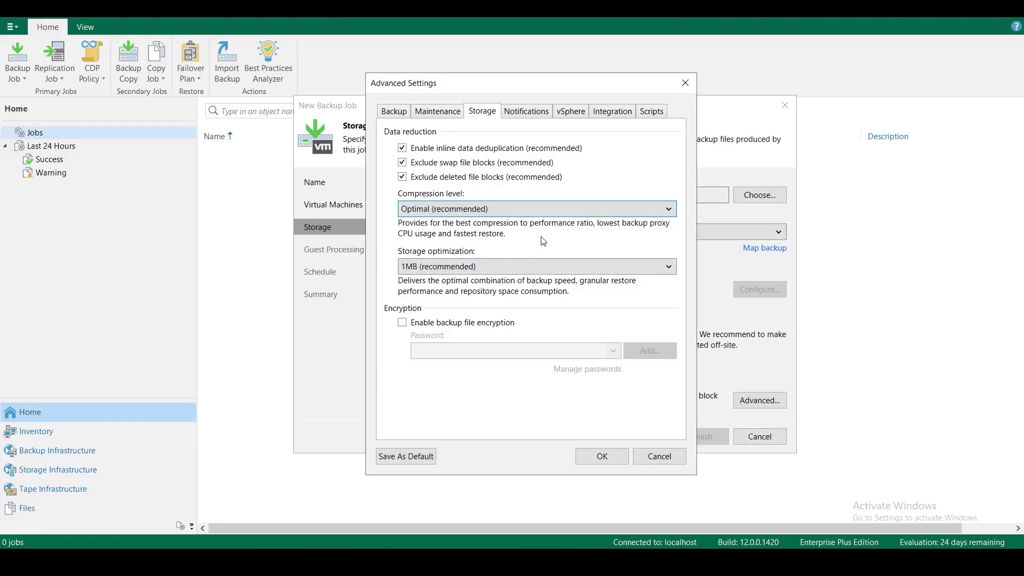
Reselect 1MB (recommended) for storage optimization and try enabling backup file encryption
{"action": "left_click", "coordinate": [485, 267]}
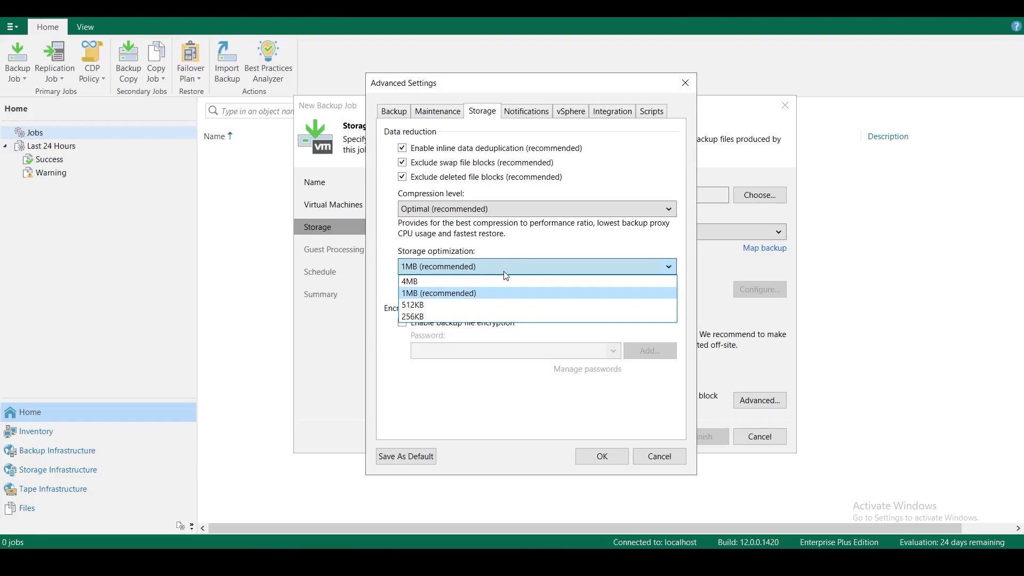
{"action": "left_click", "coordinate": [487, 294]}
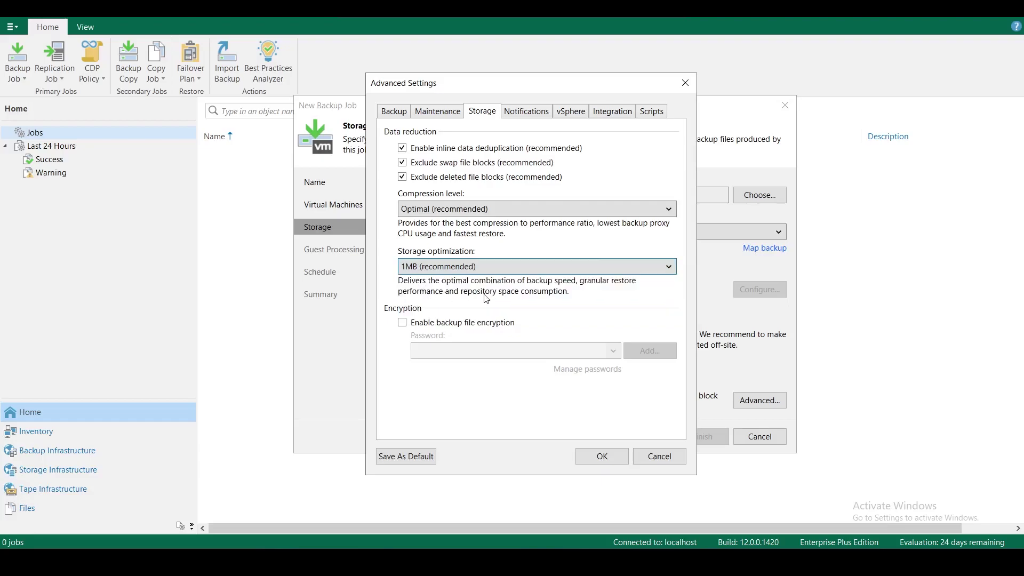
{"action": "left_click", "coordinate": [403, 323]}
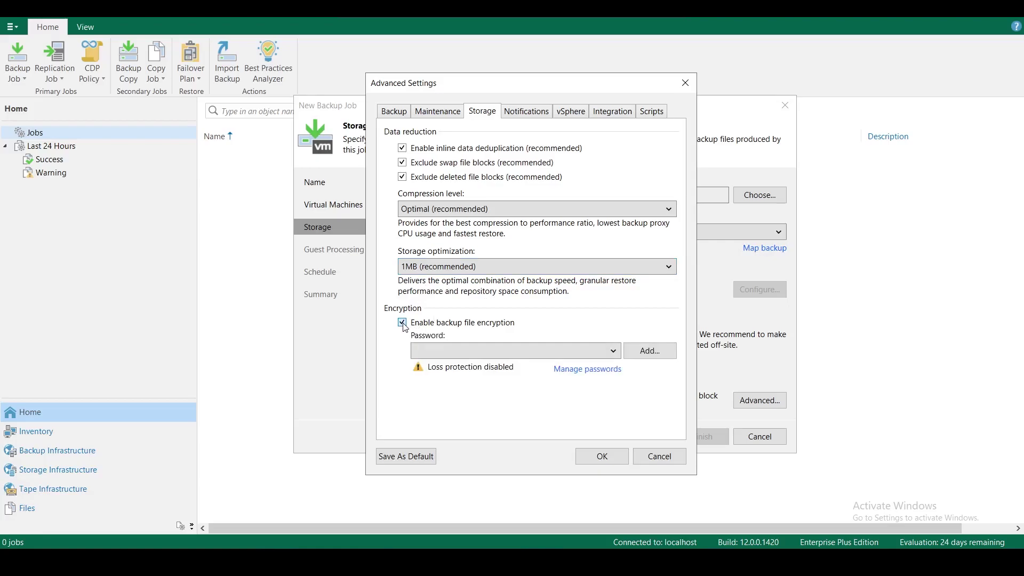
{"action": "left_click", "coordinate": [403, 323]}
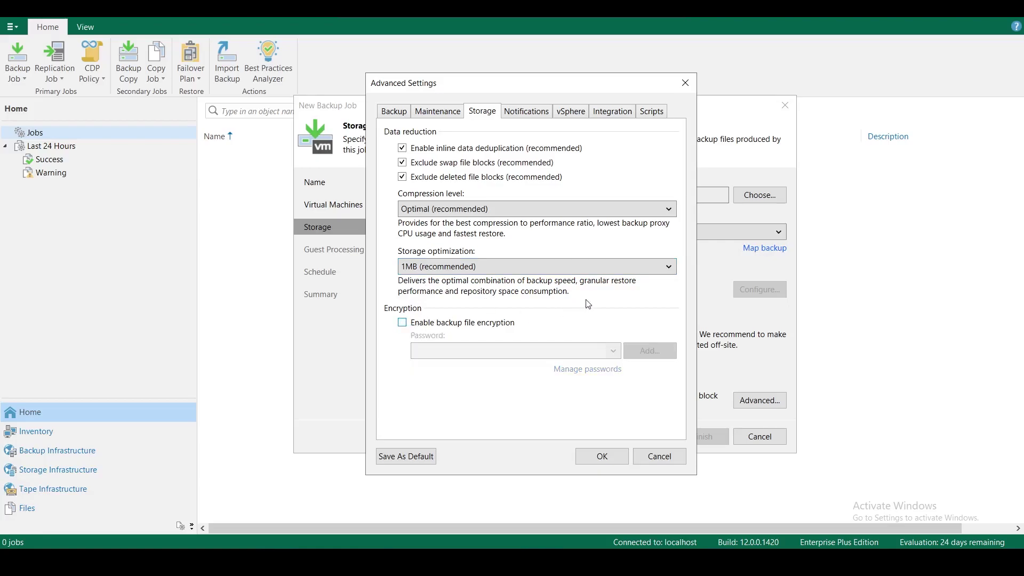
Try enabling SNMP and e-mail notifications for the backup job
{"action": "left_click", "coordinate": [531, 113]}
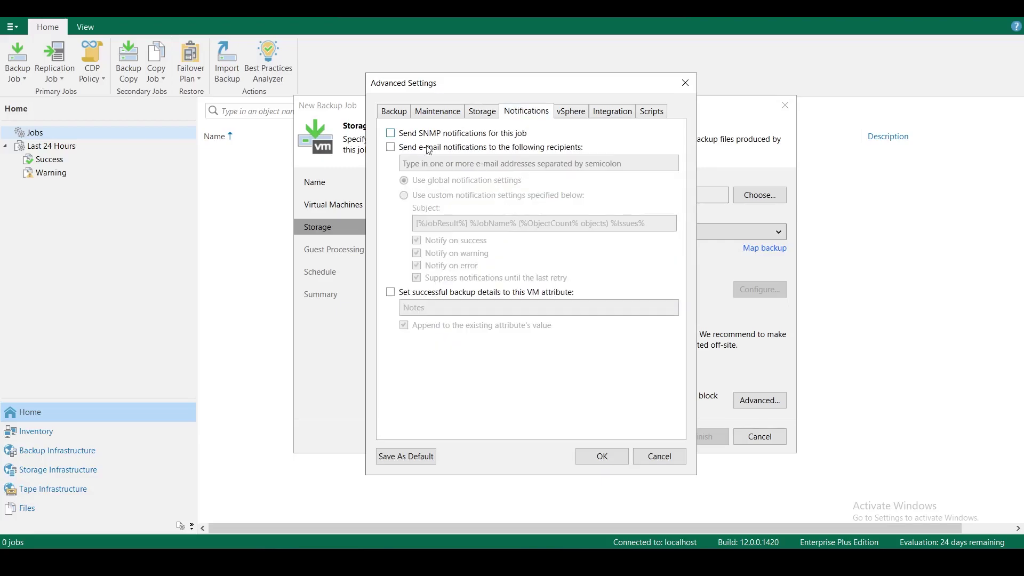
{"action": "left_click", "coordinate": [391, 134]}
{"action": "left_click", "coordinate": [390, 147]}
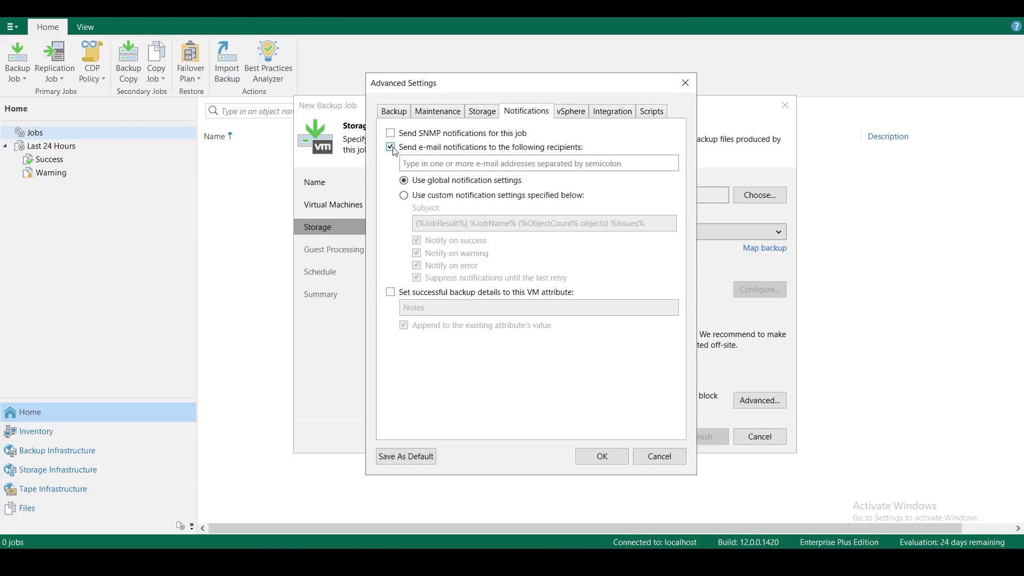
{"action": "left_click", "coordinate": [391, 147]}
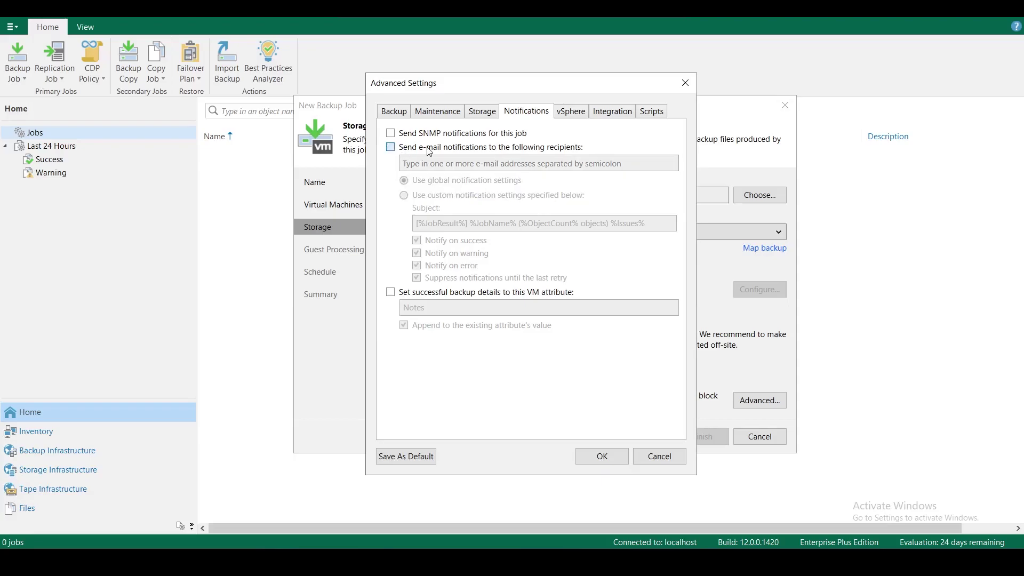
Review the vSphere settings and try limiting the processed VM count per storage snapshot to 10 in the primary storage integration
{"action": "left_click", "coordinate": [572, 111]}
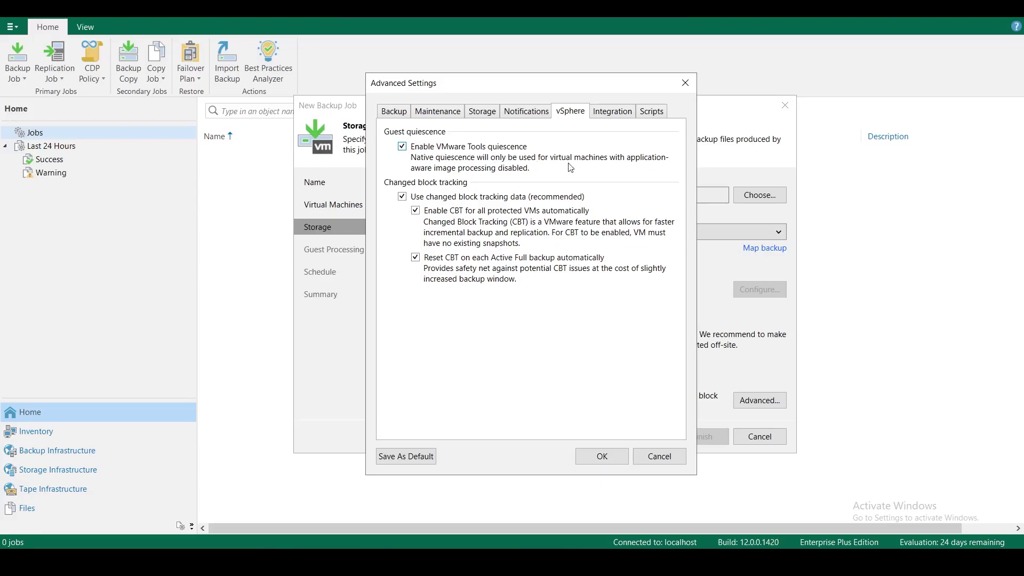
{"action": "left_click", "coordinate": [608, 112]}
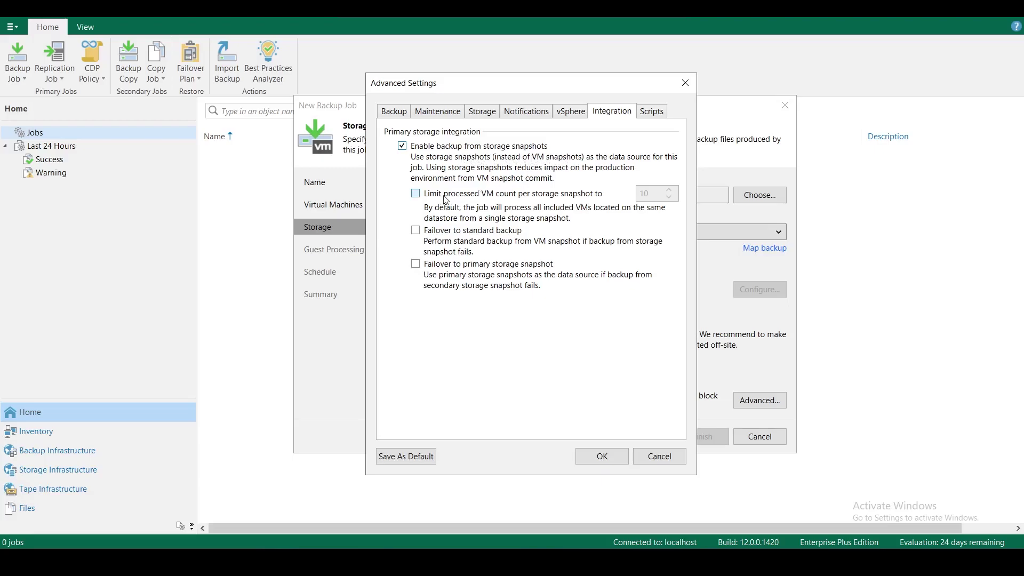
{"action": "left_click", "coordinate": [421, 196]}
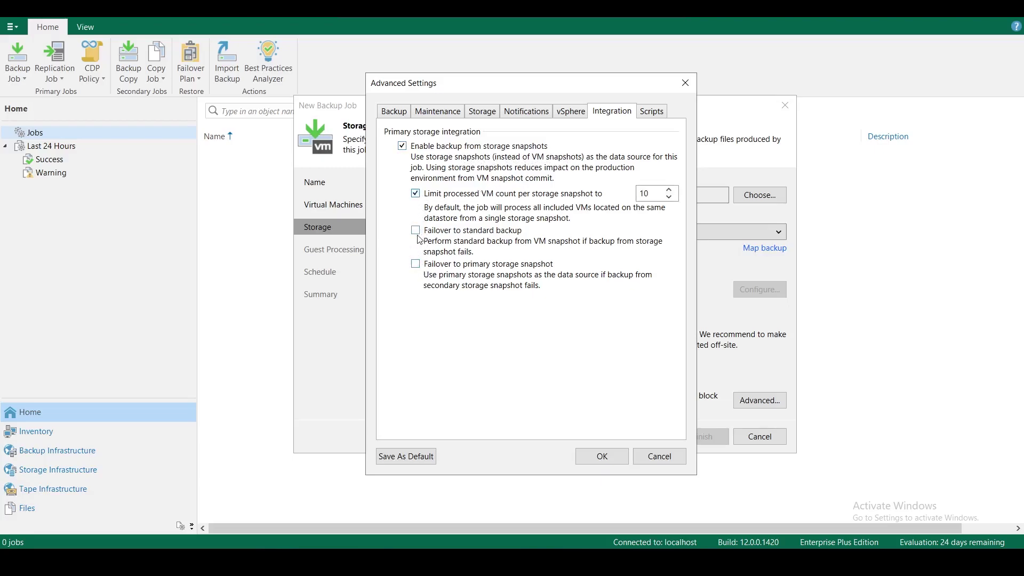
{"action": "left_click", "coordinate": [416, 194]}
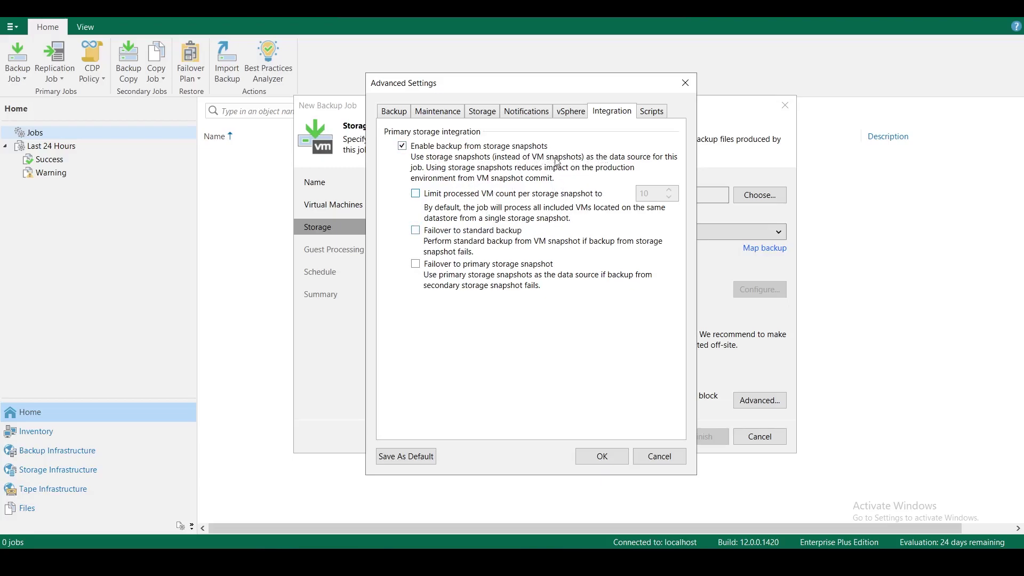
Check the before-job and after-job script options, leave both scripts disabled, and apply the advanced settings
{"action": "left_click", "coordinate": [655, 114]}
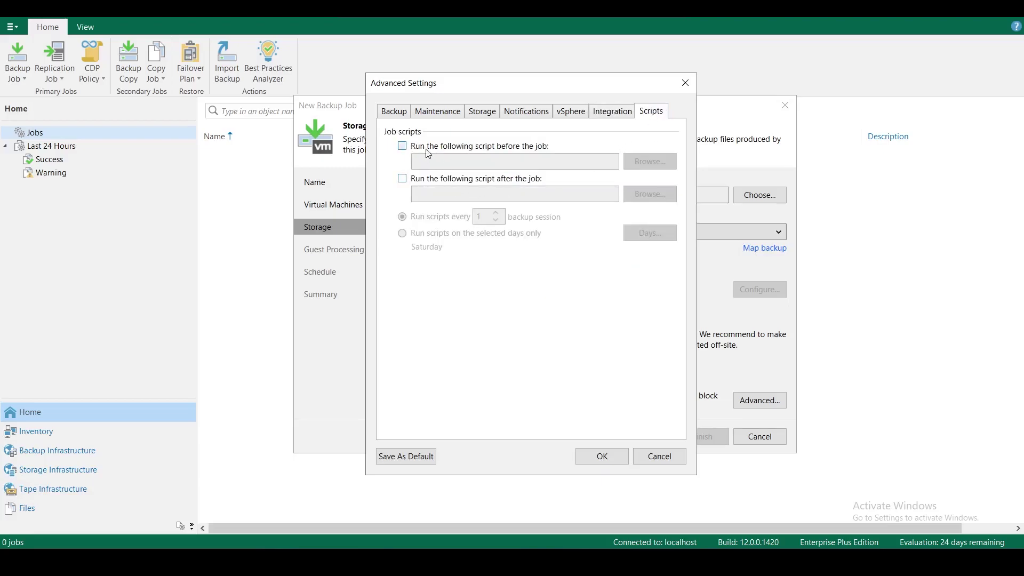
{"action": "left_click", "coordinate": [403, 147]}
{"action": "left_click", "coordinate": [403, 179]}
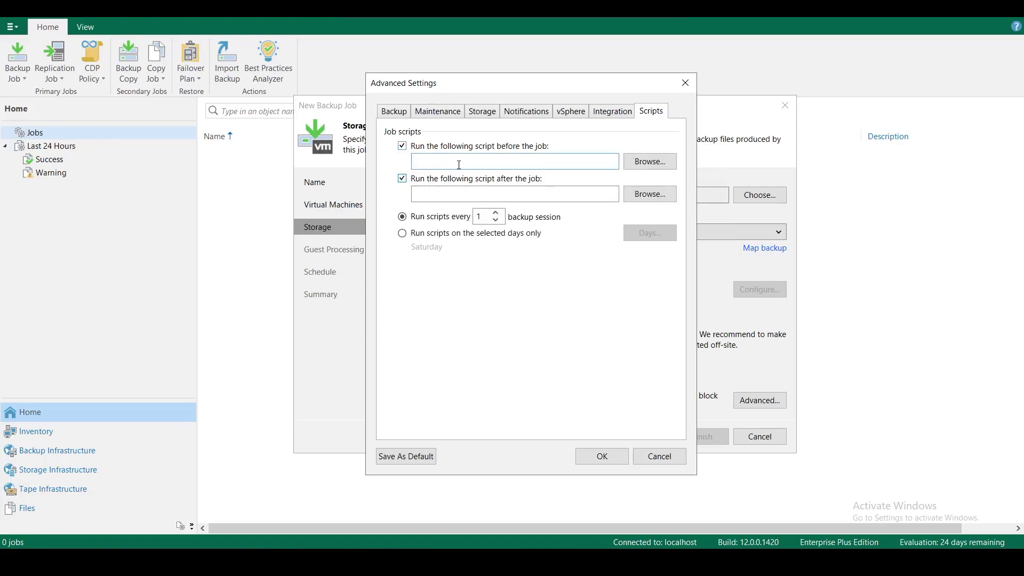
{"action": "left_click", "coordinate": [402, 179]}
{"action": "left_click", "coordinate": [403, 146]}
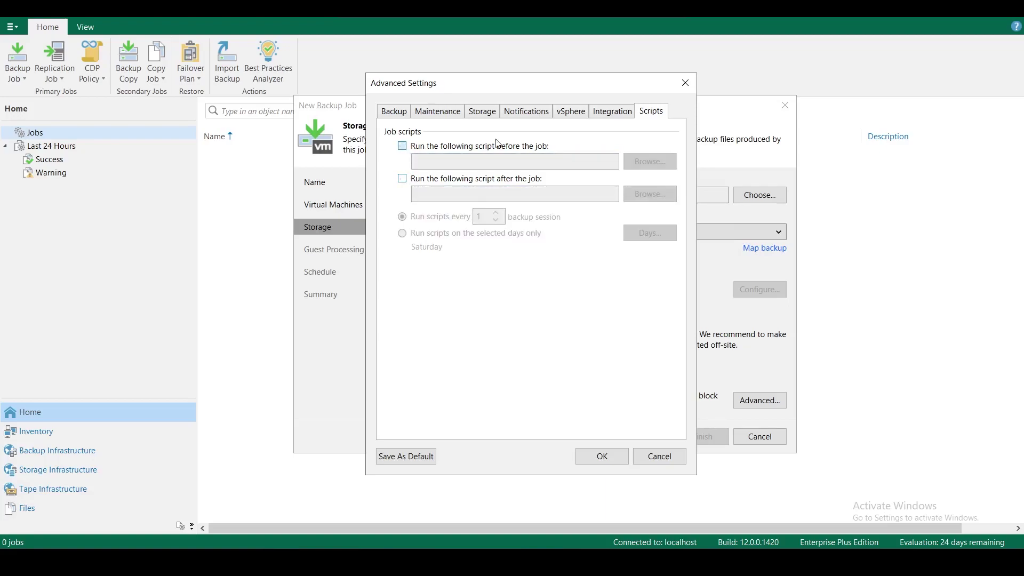
{"action": "left_click", "coordinate": [608, 456]}
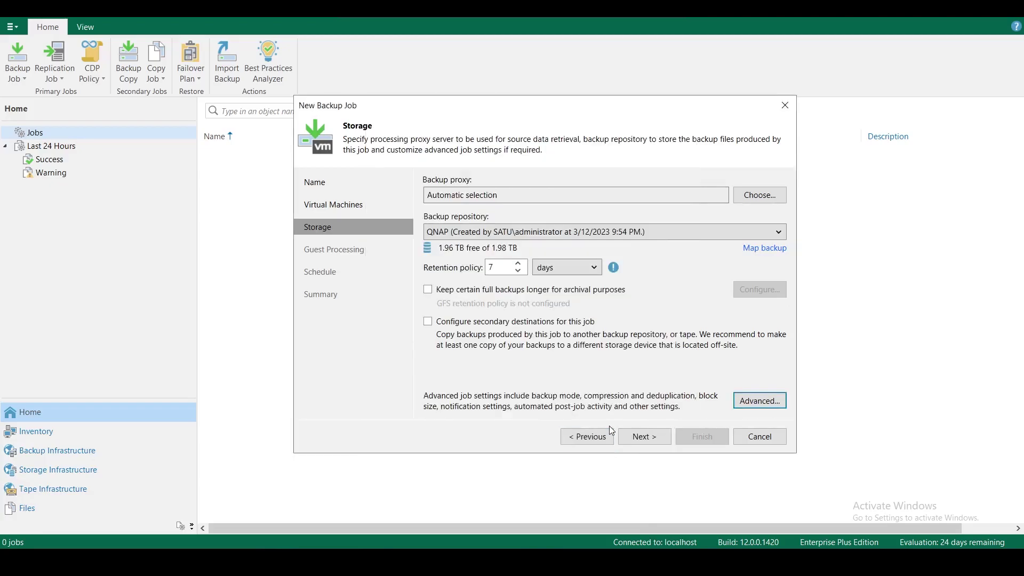
Continue to the job's guest processing settings and enable application-aware processing
{"action": "left_click", "coordinate": [647, 442]}
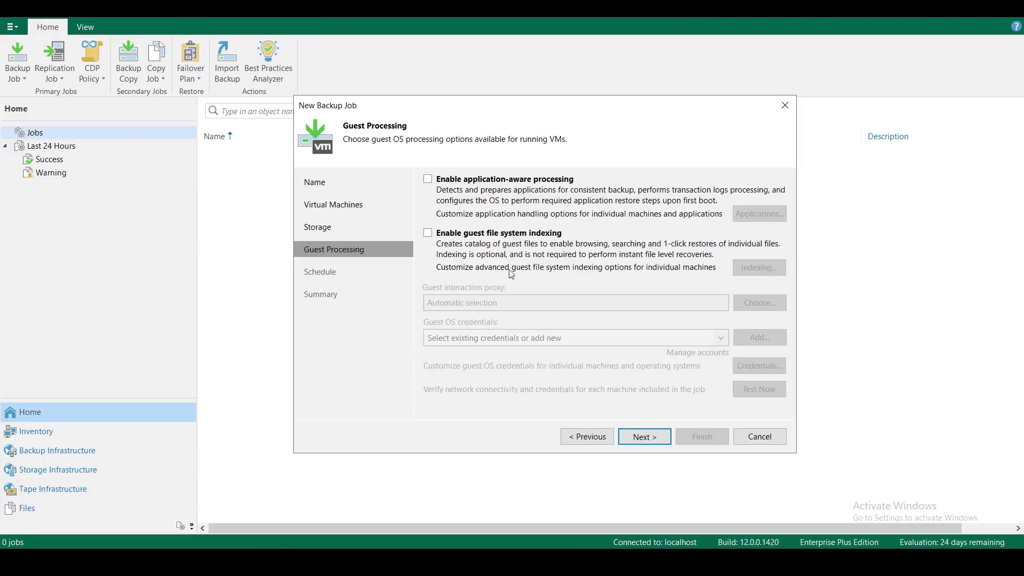
{"action": "left_click", "coordinate": [429, 180]}
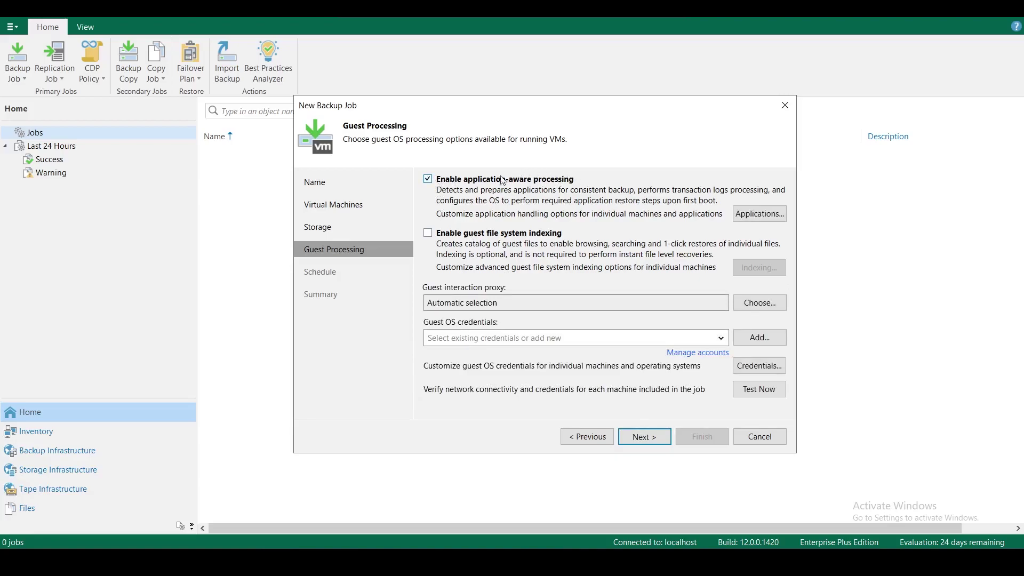
Review the general, SQL, PostgreSQL and Oracle application-aware processing settings for the 005_Test object and close them without applying anything
{"action": "left_click", "coordinate": [759, 218]}
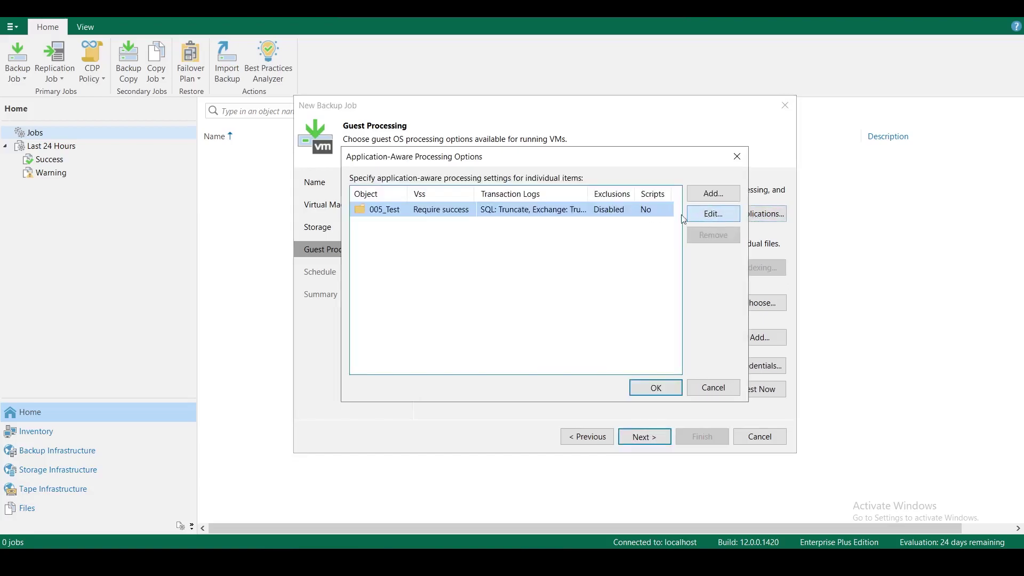
{"action": "left_click", "coordinate": [725, 214]}
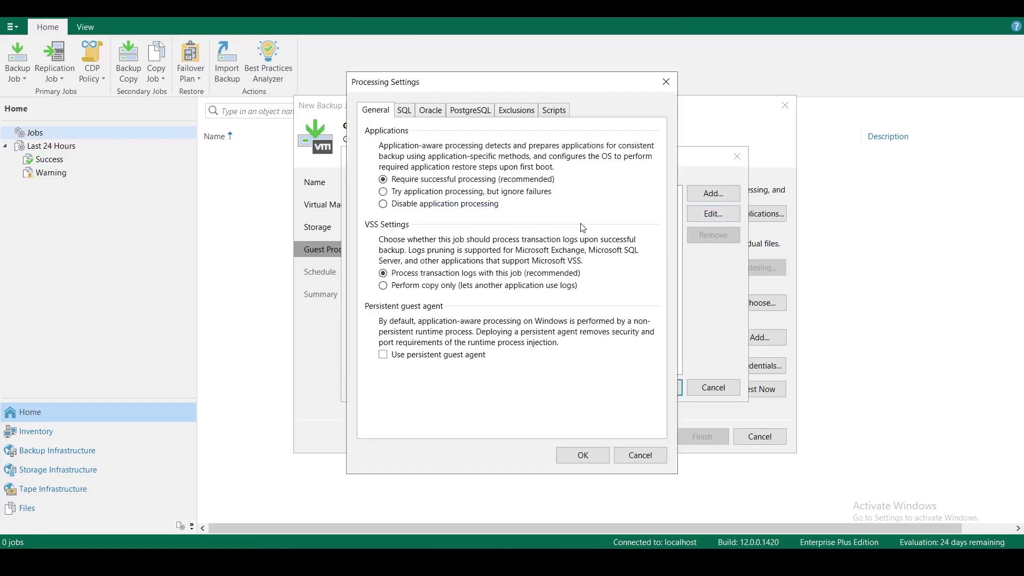
{"action": "left_click", "coordinate": [401, 112]}
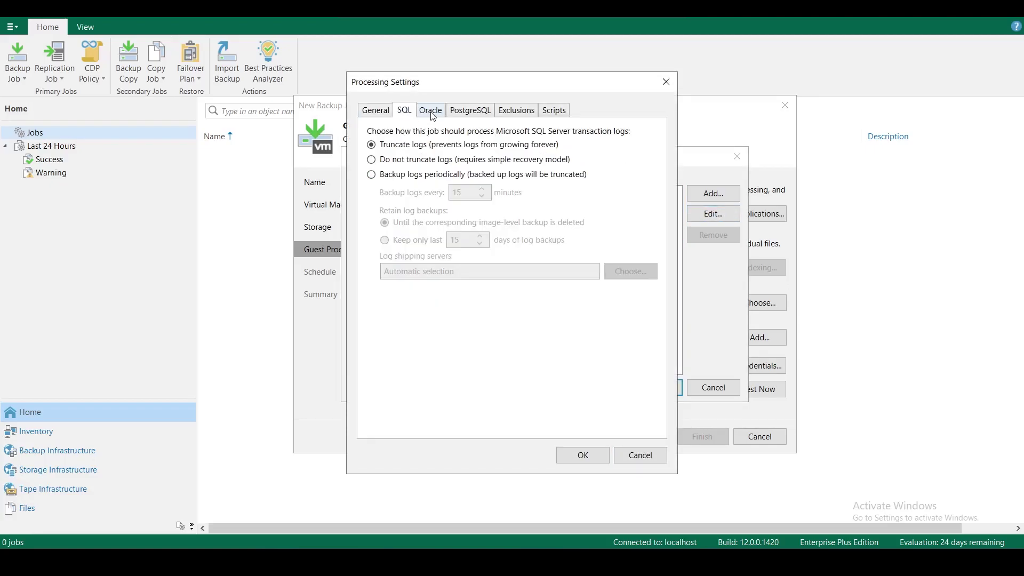
{"action": "left_click", "coordinate": [466, 113]}
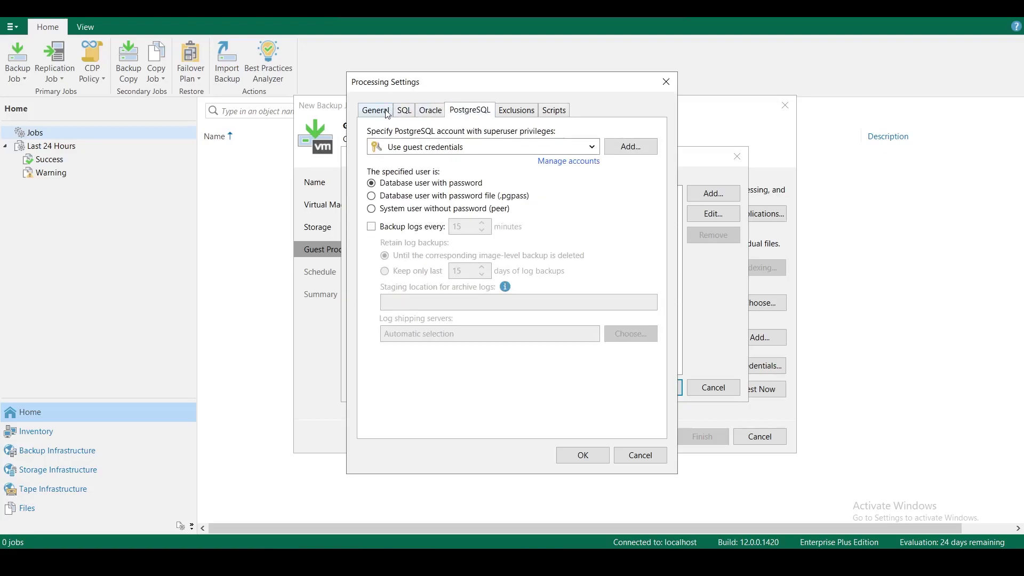
{"action": "left_click", "coordinate": [418, 112]}
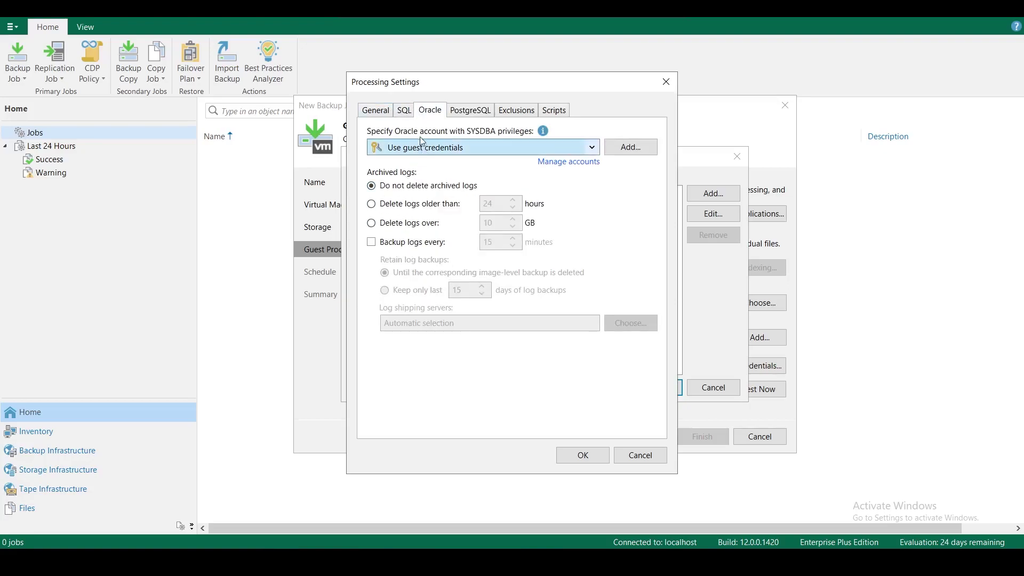
{"action": "left_click", "coordinate": [405, 110]}
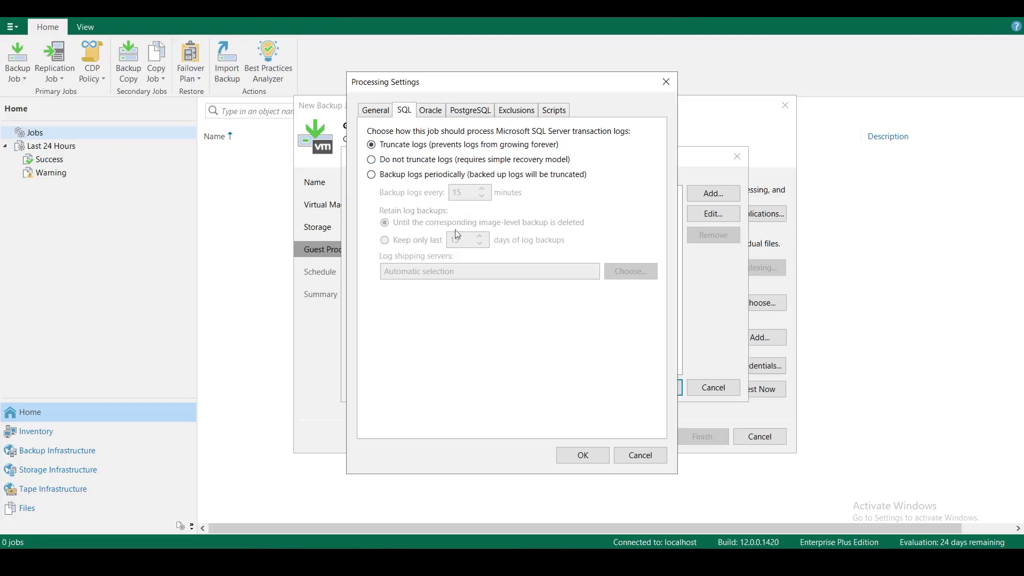
{"action": "key", "text": "ctrl+shift+Tab"}
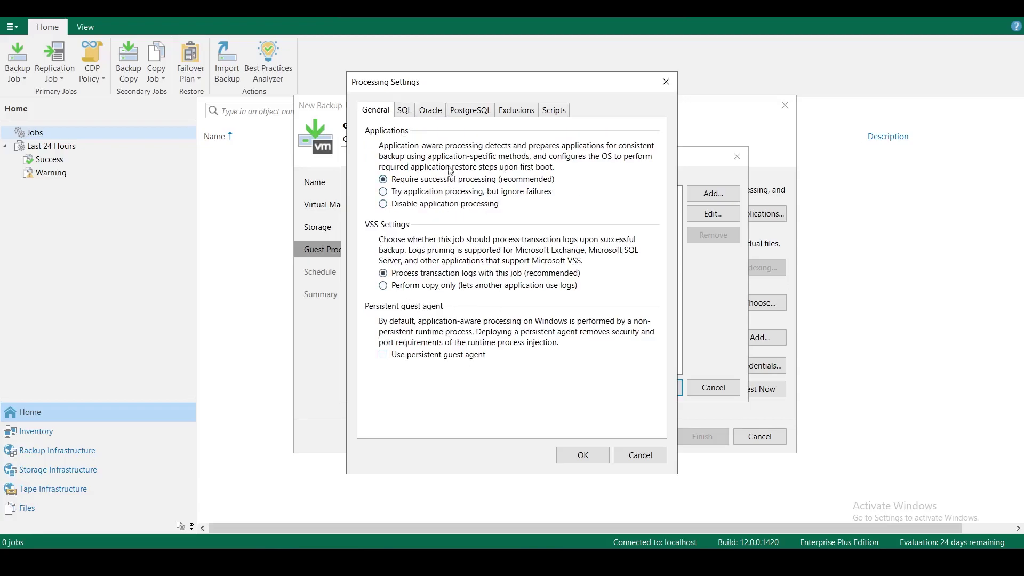
{"action": "left_click", "coordinate": [651, 459]}
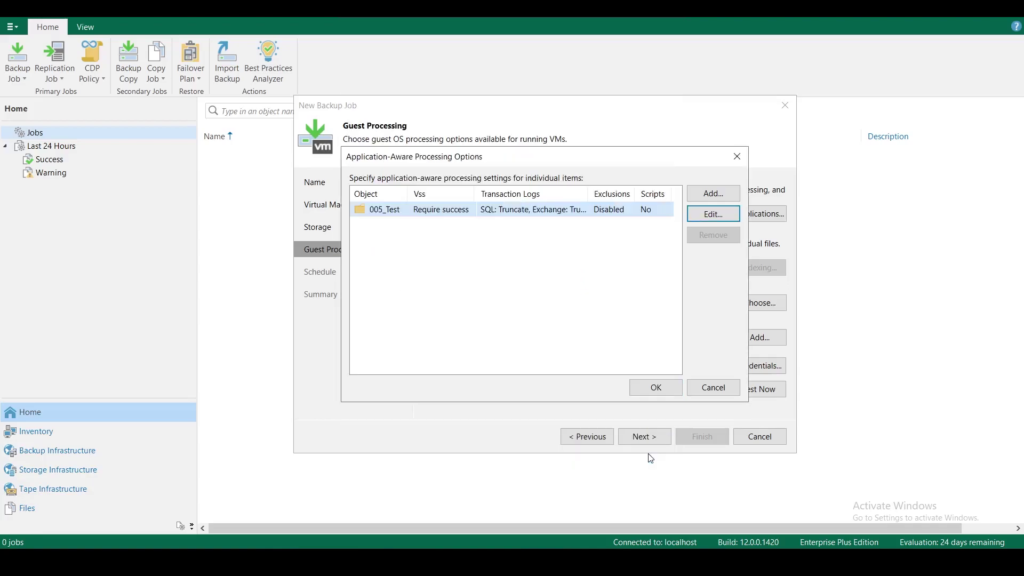
{"action": "left_click", "coordinate": [725, 386]}
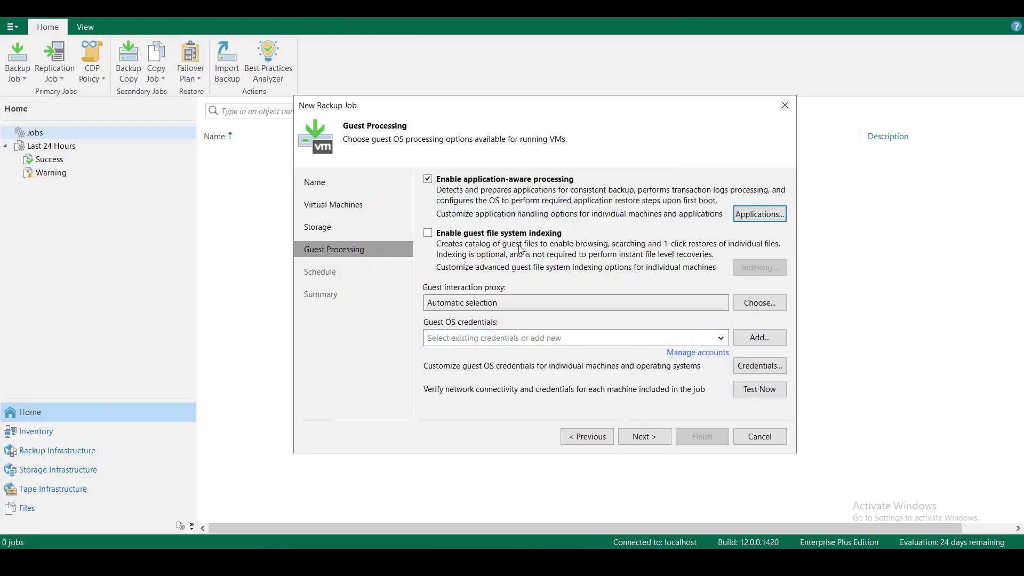
Look through the saved guest OS credentials and disable application-aware processing
{"action": "left_click", "coordinate": [429, 181]}
{"action": "left_click", "coordinate": [429, 181]}
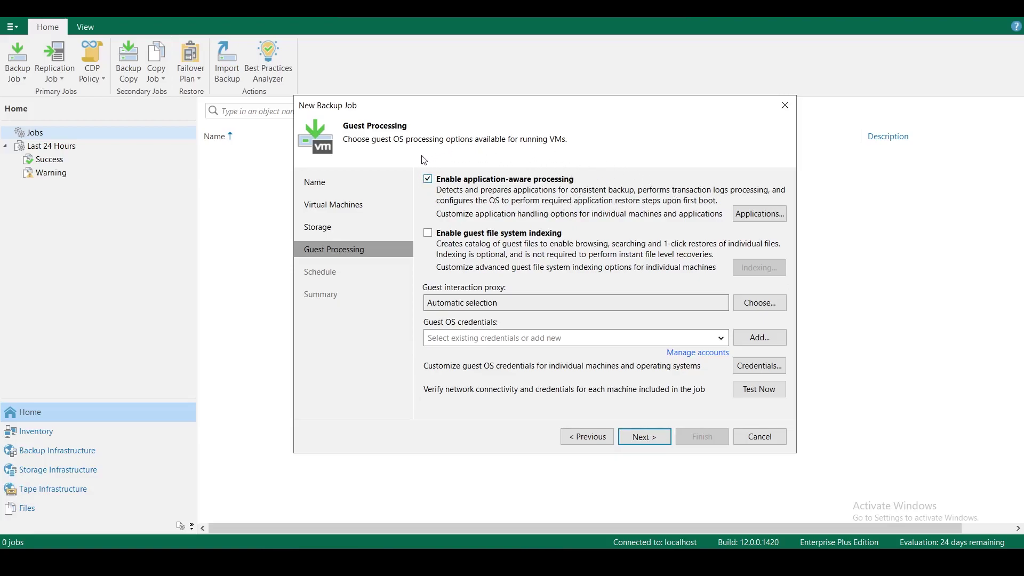
{"action": "left_click", "coordinate": [428, 180]}
{"action": "left_click", "coordinate": [429, 180]}
{"action": "left_click", "coordinate": [725, 343]}
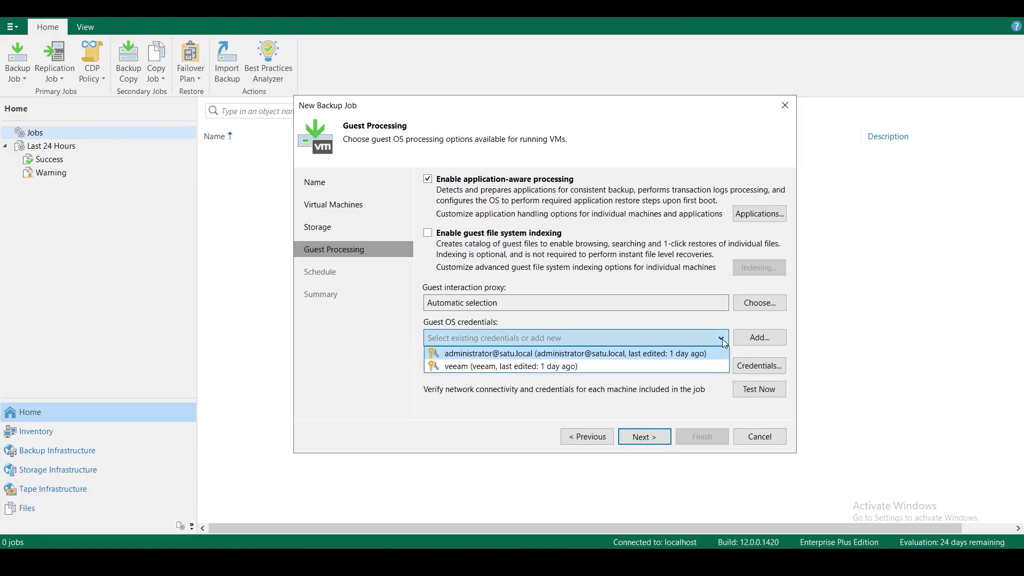
{"action": "left_click", "coordinate": [723, 341]}
{"action": "left_click", "coordinate": [427, 179]}
Try enabling guest file system indexing and open the Windows indexing settings for the 005_Test object
{"action": "left_click", "coordinate": [427, 233]}
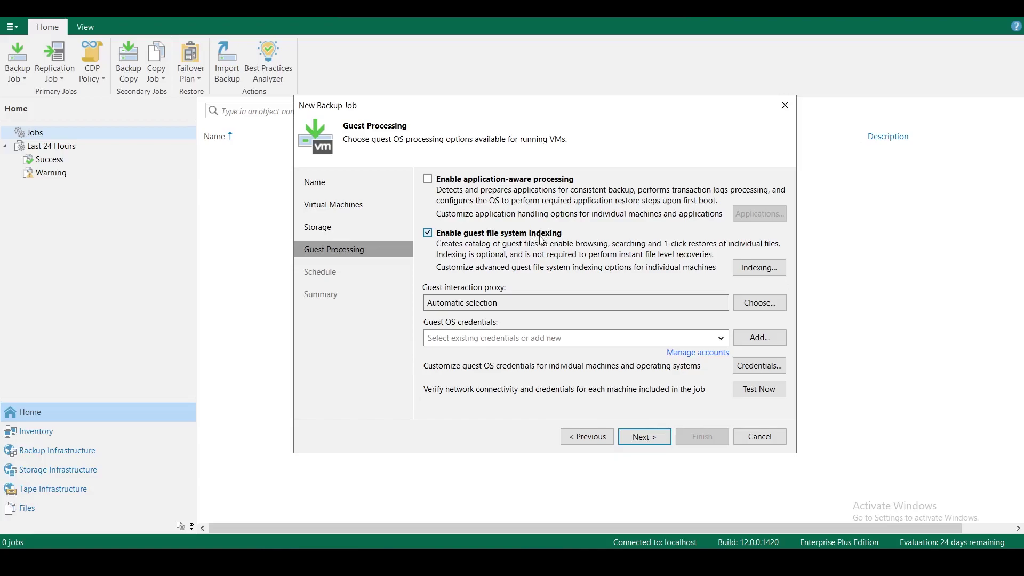
{"action": "left_click", "coordinate": [759, 274]}
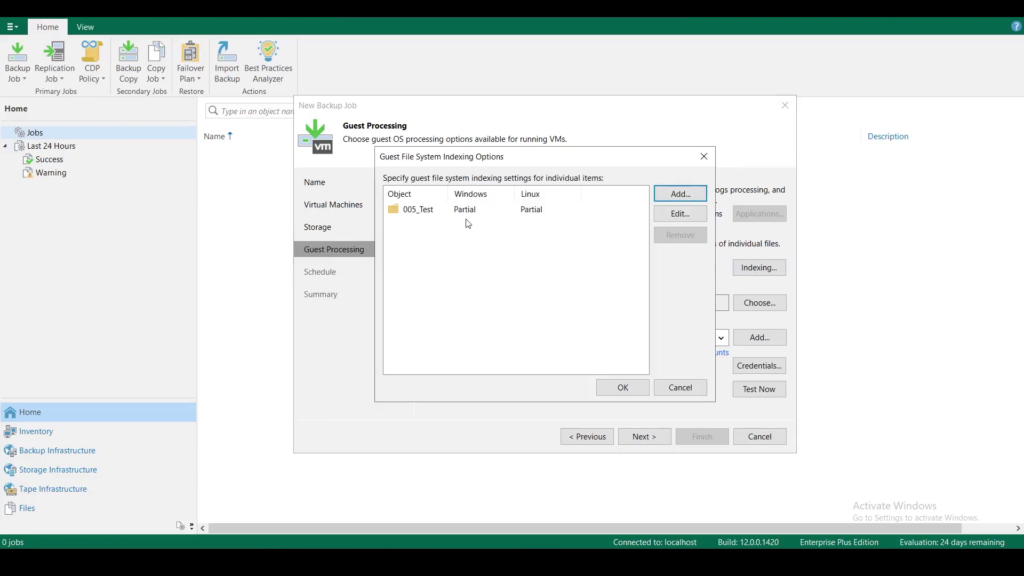
{"action": "left_click", "coordinate": [469, 212]}
{"action": "left_click", "coordinate": [673, 216]}
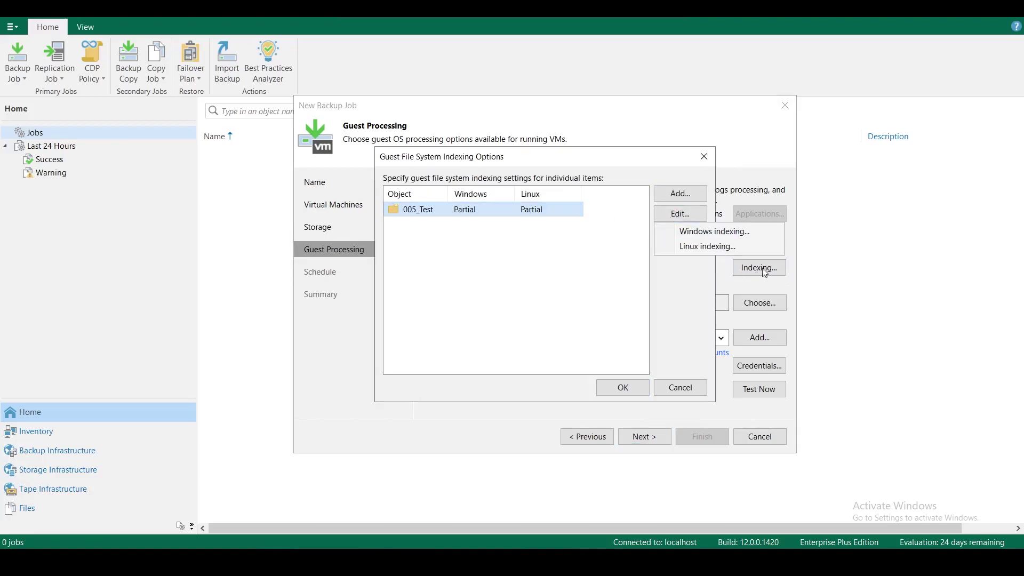
{"action": "left_click", "coordinate": [731, 235]}
Try the available Windows indexing modes for 005_Test, ending with Index only following folders
{"action": "left_click", "coordinate": [441, 190]}
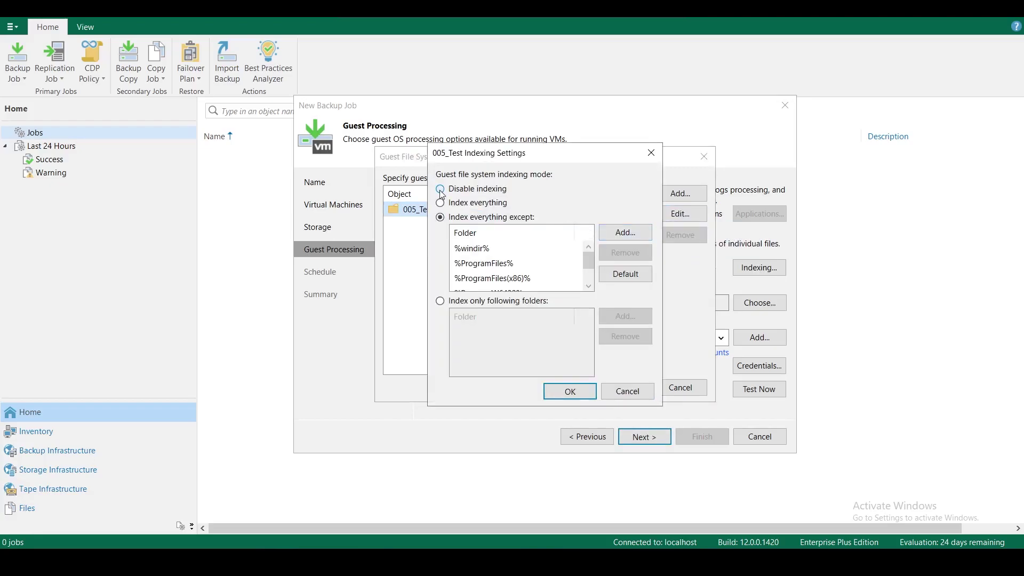
{"action": "left_click", "coordinate": [441, 204]}
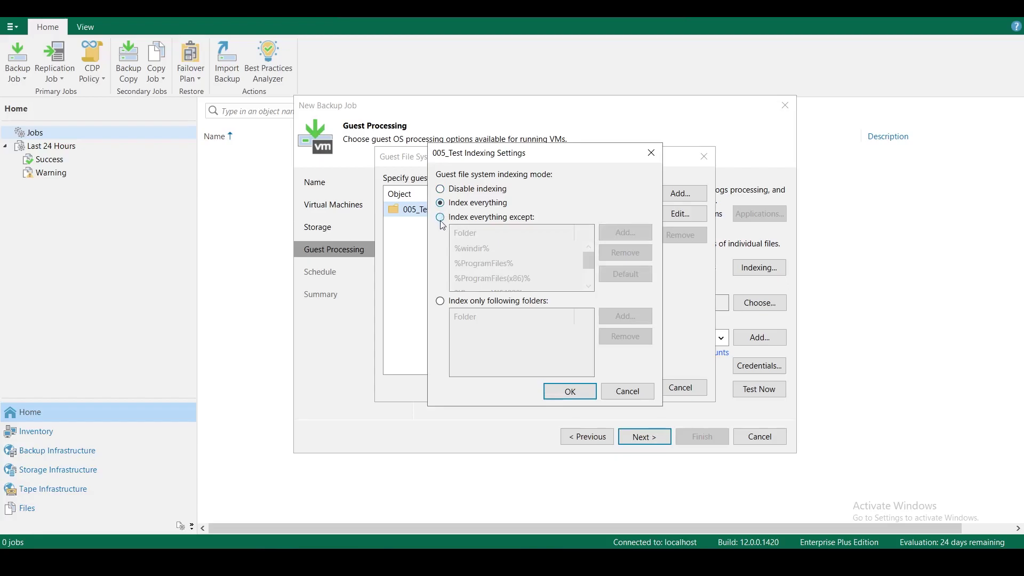
{"action": "left_click", "coordinate": [441, 219]}
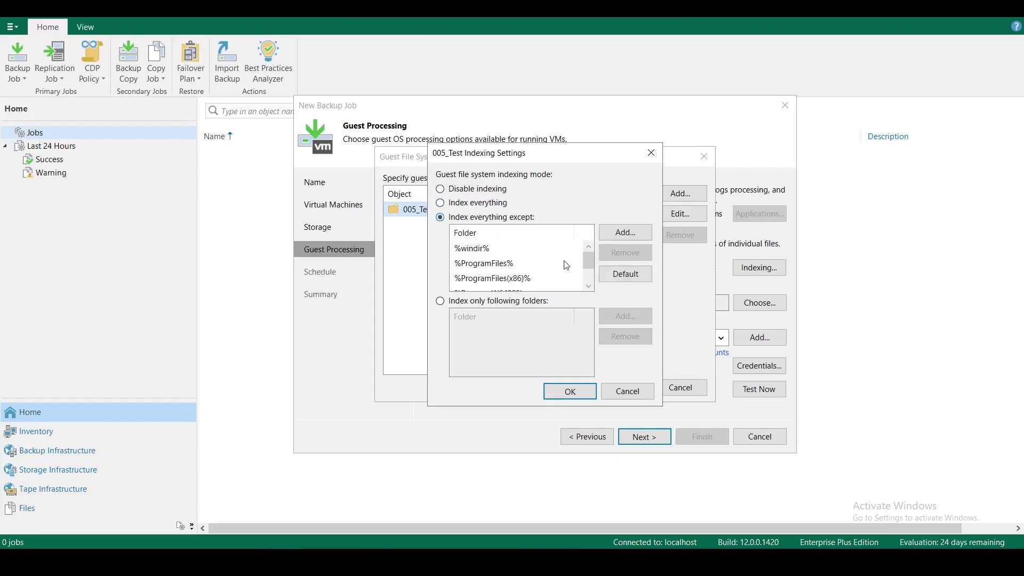
{"action": "mouse_move", "coordinate": [589, 261]}
{"action": "left_mouse_down"}
{"action": "mouse_move", "coordinate": [593, 273]}
{"action": "mouse_move", "coordinate": [591, 250]}
{"action": "left_mouse_up"}
{"action": "left_click", "coordinate": [440, 302]}
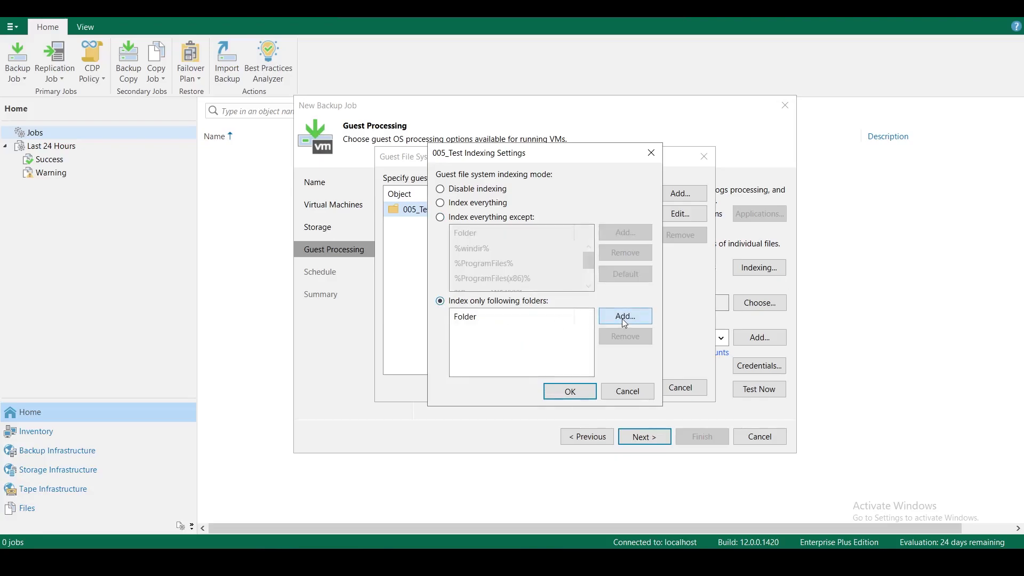
Reselect Index everything except, review its excluded folders, and discard the indexing settings
{"action": "left_click", "coordinate": [441, 217]}
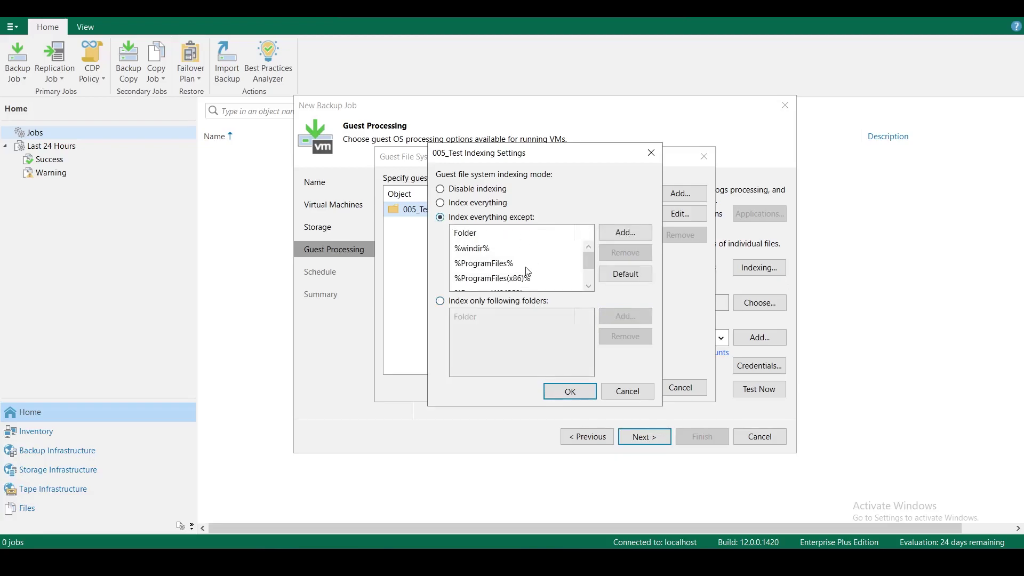
{"action": "left_click_drag", "start_coordinate": [591, 261], "coordinate": [589, 285]}
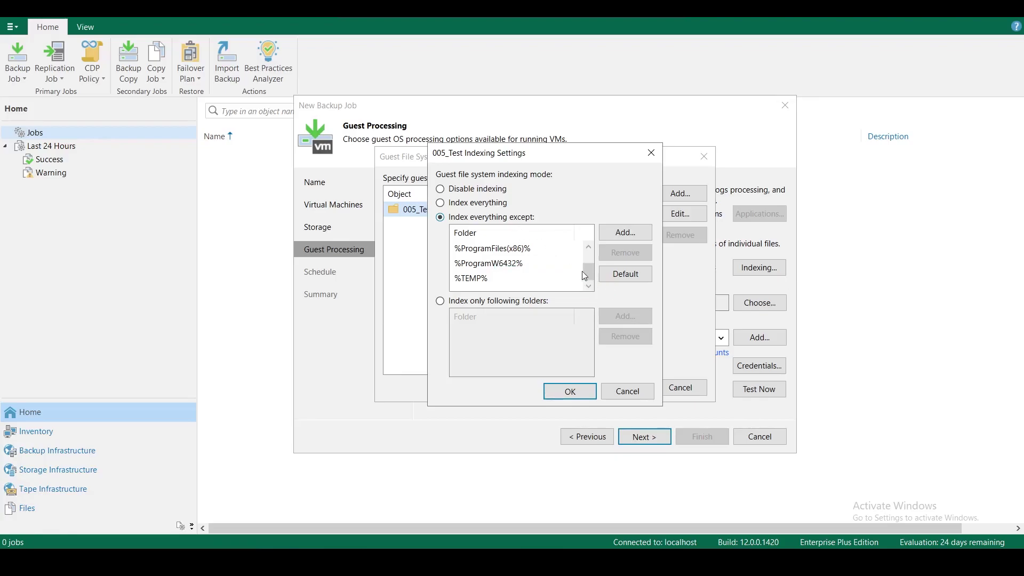
{"action": "mouse_move", "coordinate": [586, 271]}
{"action": "left_mouse_down"}
{"action": "mouse_move", "coordinate": [588, 262]}
{"action": "mouse_move", "coordinate": [590, 280]}
{"action": "left_mouse_up"}
{"action": "left_click", "coordinate": [627, 392]}
{"action": "left_click", "coordinate": [681, 387]}
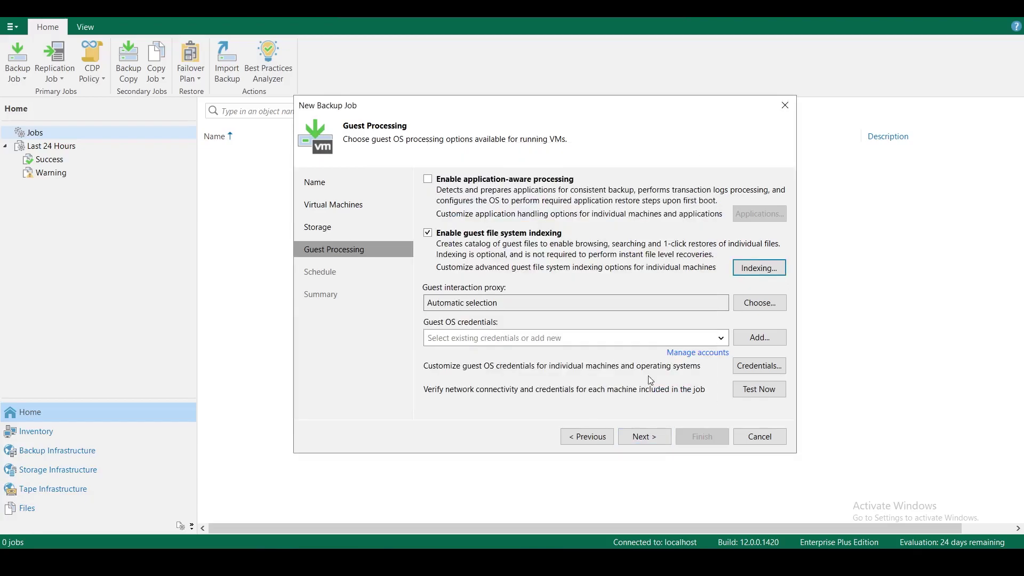
Check the guest OS credentials field and test network connectivity and credentials for the machines in the job
{"action": "left_click", "coordinate": [522, 337]}
{"action": "left_click", "coordinate": [522, 337]}
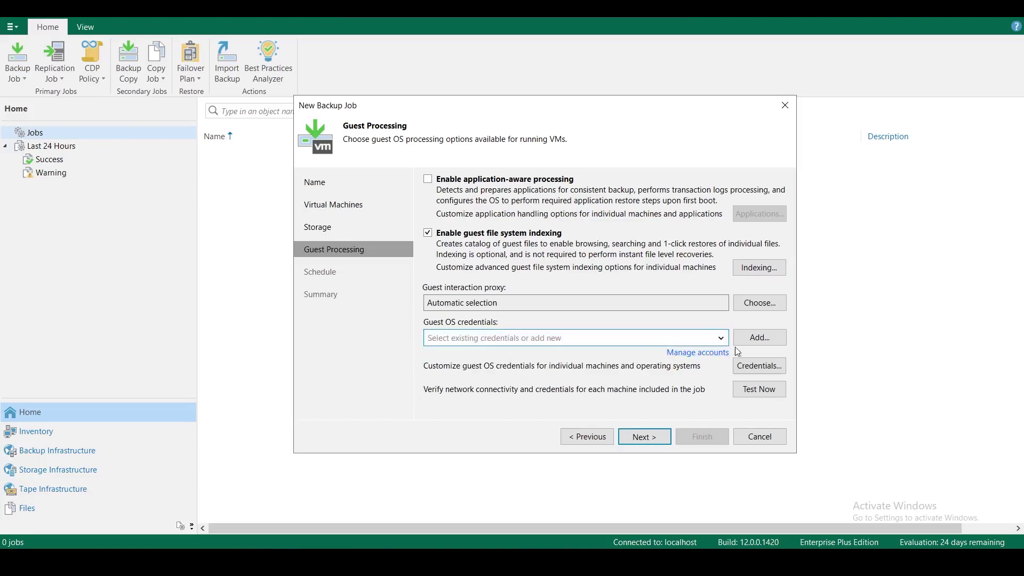
{"action": "left_click", "coordinate": [765, 393]}
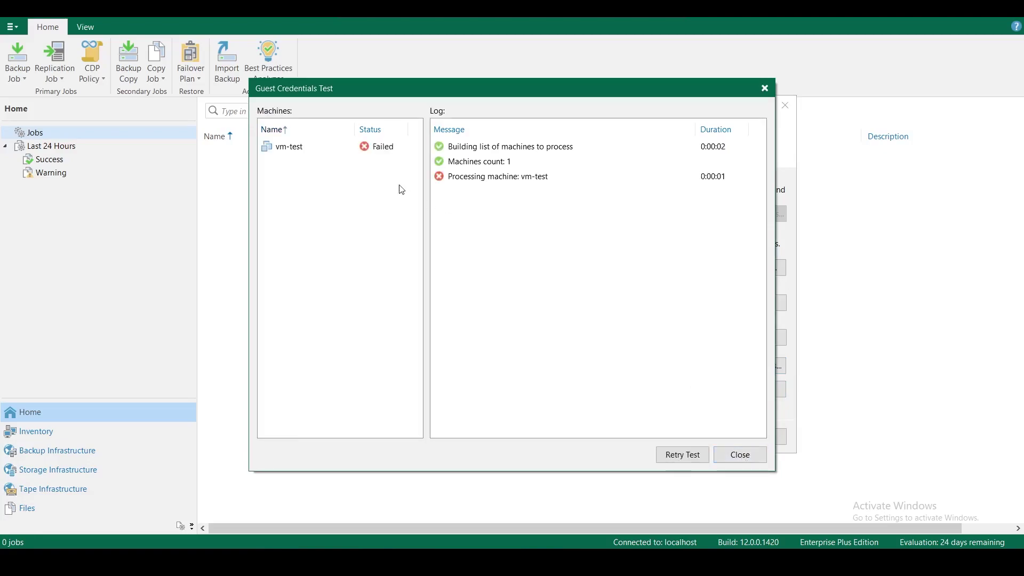
{"action": "left_click", "coordinate": [735, 453]}
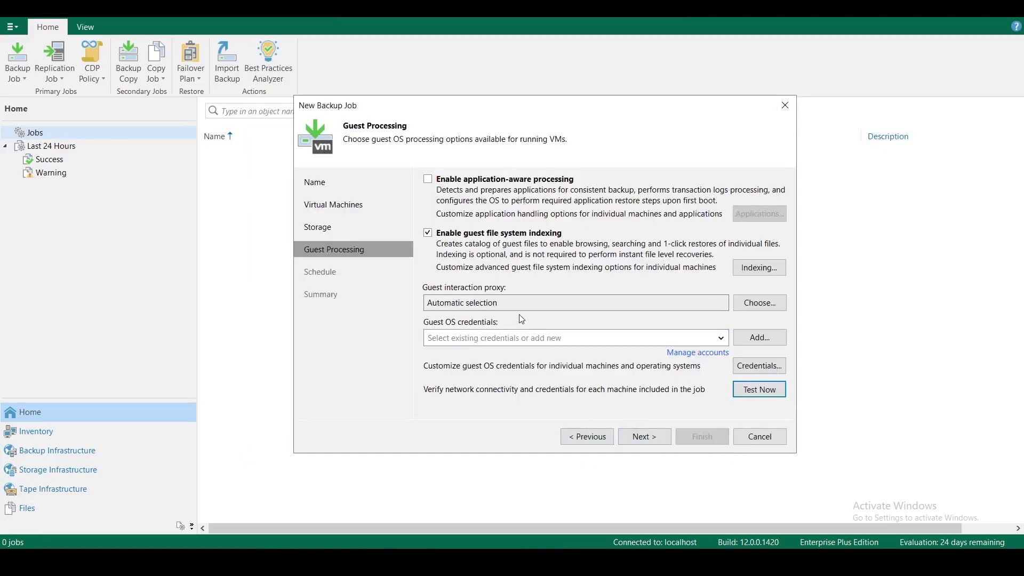
Disable guest file system indexing and continue to the job schedule
{"action": "left_click", "coordinate": [430, 235]}
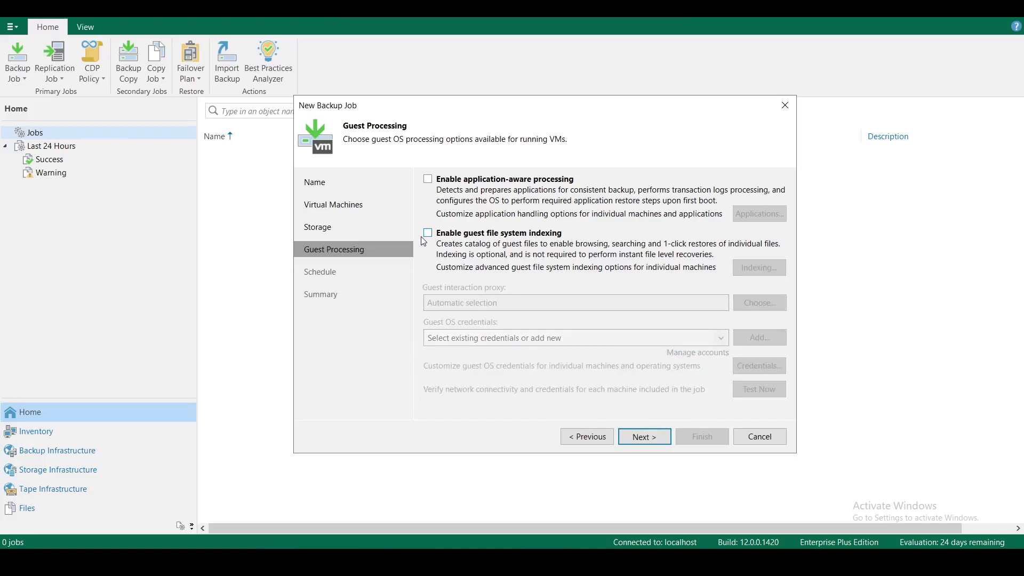
{"action": "left_click", "coordinate": [652, 442]}
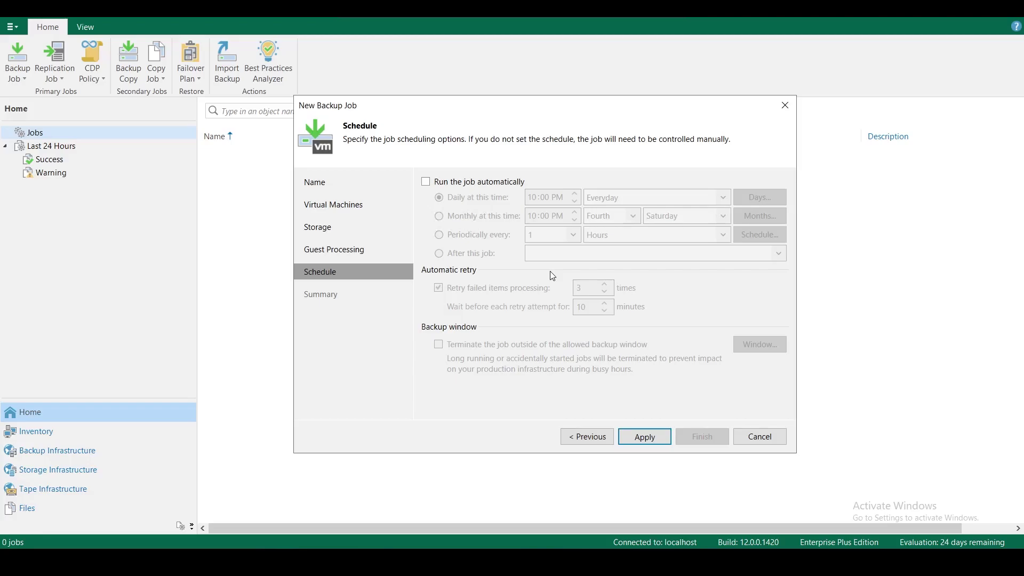
Enable running the job automatically, compare the monthly and periodic modes, and set the daily run time to 08:00 PM
{"action": "left_click", "coordinate": [426, 182]}
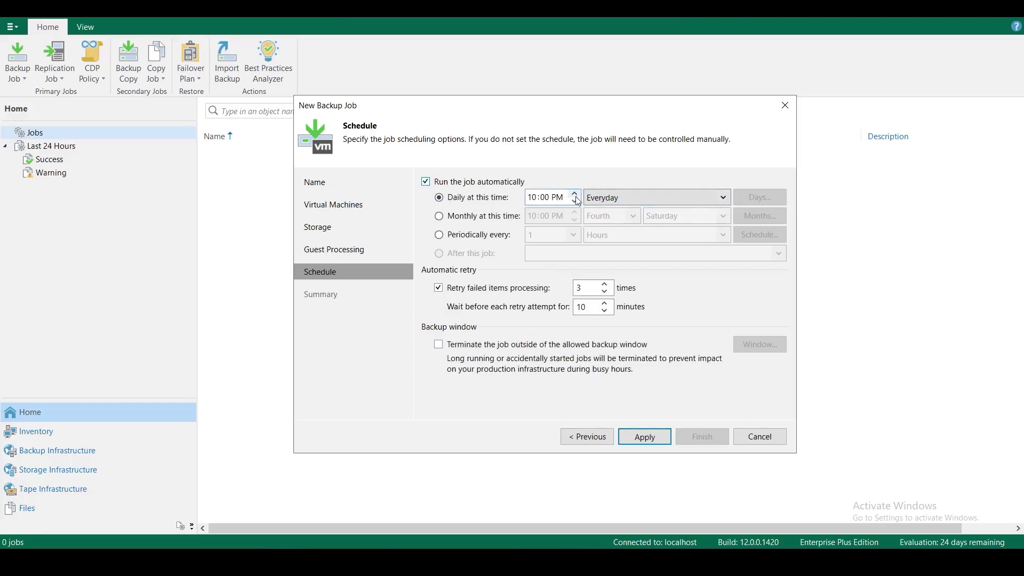
{"action": "left_click", "coordinate": [441, 218]}
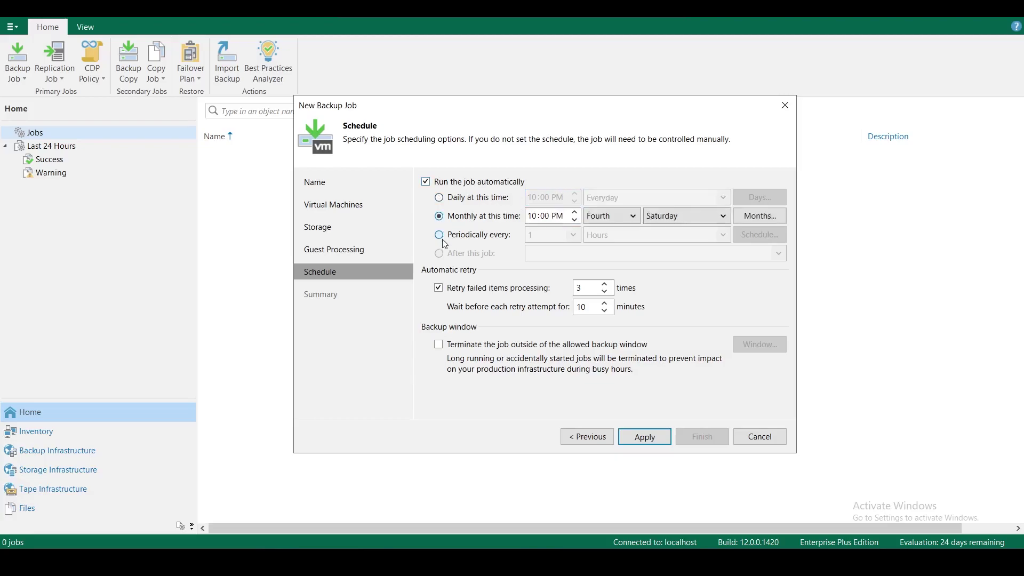
{"action": "left_click", "coordinate": [439, 236]}
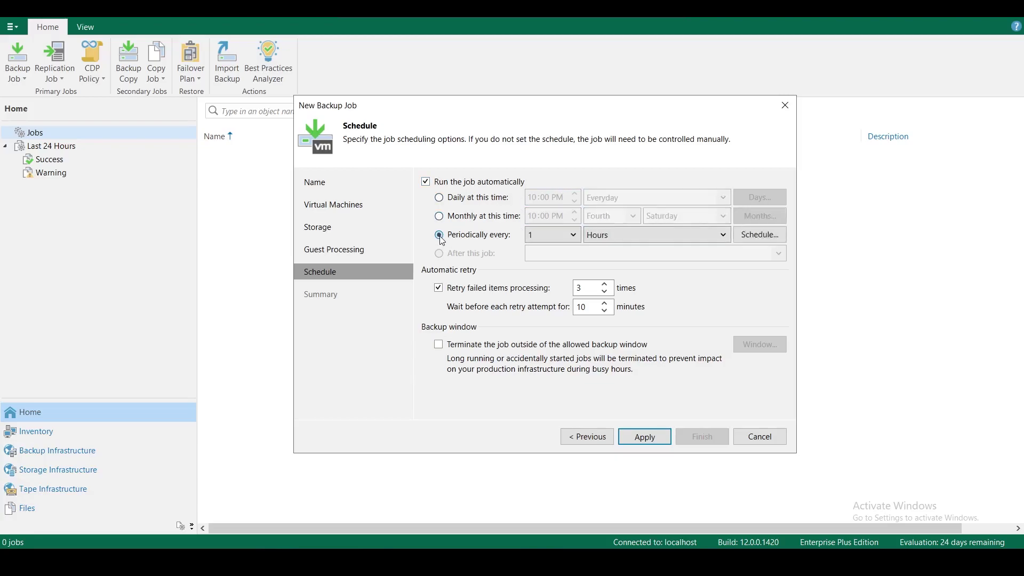
{"action": "left_click", "coordinate": [439, 198]}
{"action": "left_click", "coordinate": [575, 201]}
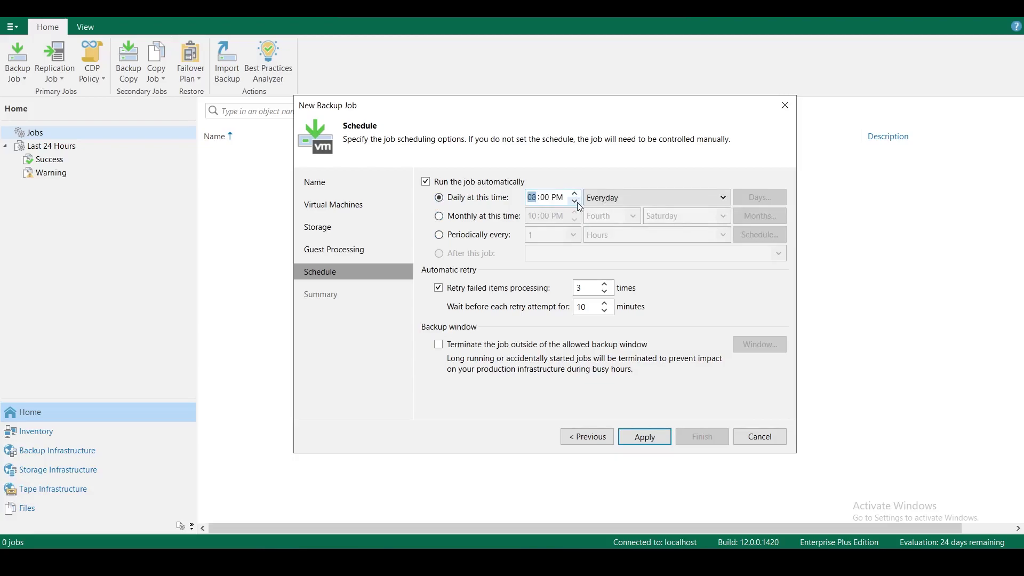
Try the day options of the daily schedule, choosing On these days, and review the day selection without applying it
{"action": "left_click", "coordinate": [691, 197]}
{"action": "left_click", "coordinate": [676, 199]}
{"action": "left_click", "coordinate": [676, 202]}
{"action": "left_click", "coordinate": [646, 225]}
{"action": "left_click", "coordinate": [632, 198]}
{"action": "left_click", "coordinate": [629, 234]}
{"action": "left_click", "coordinate": [760, 199]}
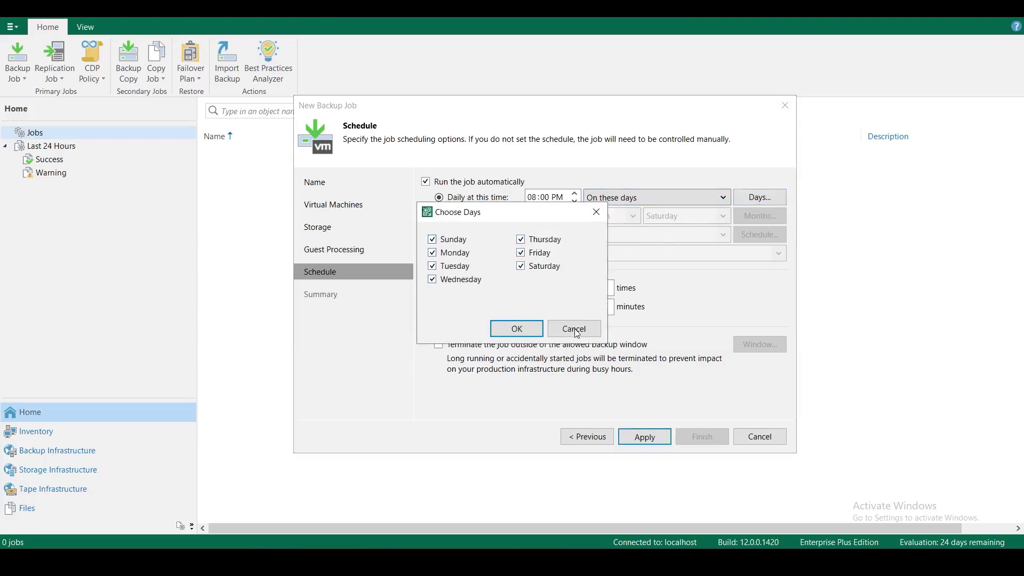
{"action": "left_click", "coordinate": [575, 329]}
Try a monthly schedule on the first Monday and review the month selection without applying it
{"action": "left_click", "coordinate": [439, 217]}
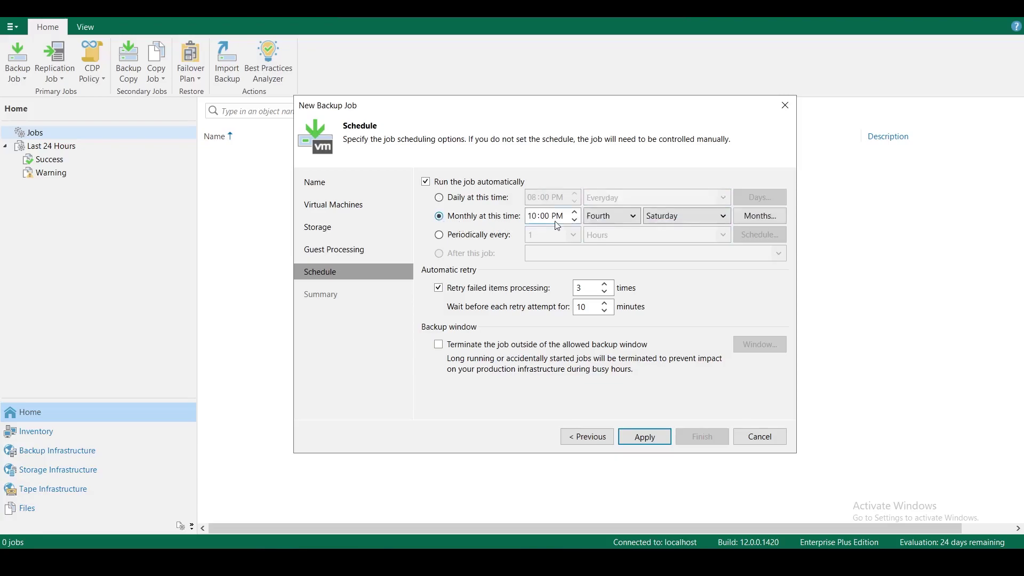
{"action": "left_click", "coordinate": [634, 215]}
{"action": "left_click", "coordinate": [635, 215]}
{"action": "left_click", "coordinate": [676, 218]}
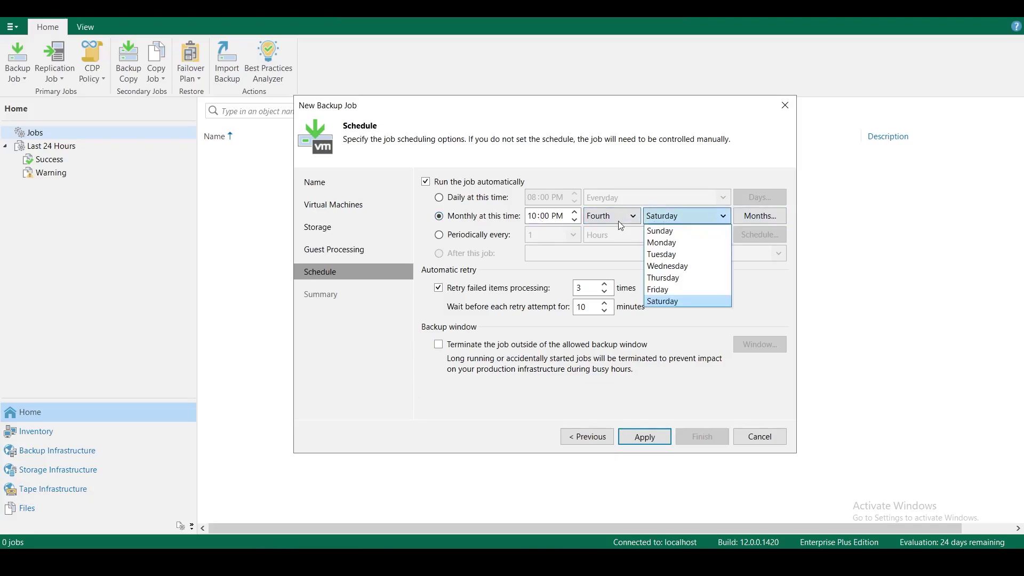
{"action": "left_click", "coordinate": [631, 215]}
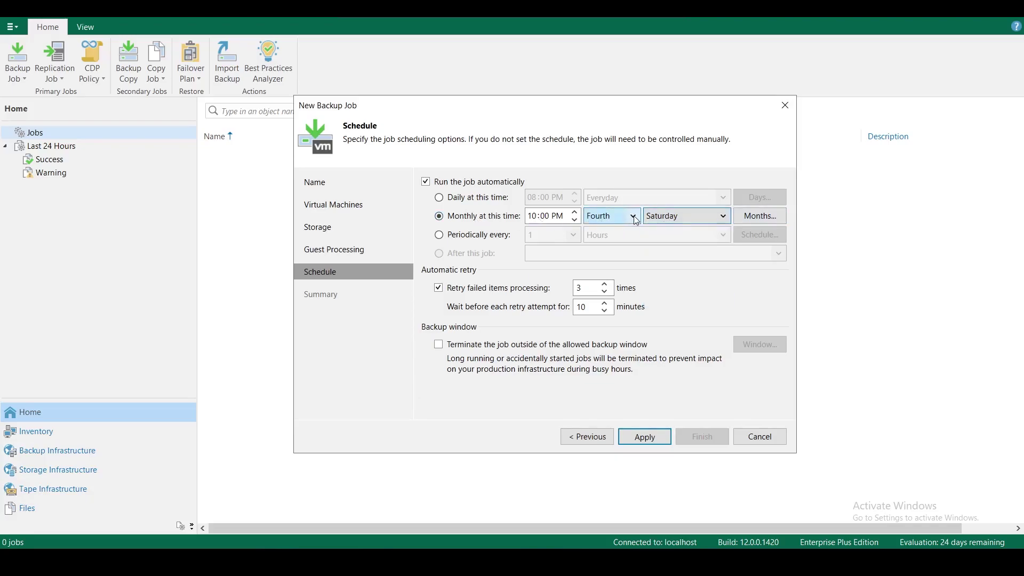
{"action": "left_click", "coordinate": [633, 216]}
{"action": "left_click", "coordinate": [599, 231]}
{"action": "left_click", "coordinate": [723, 215]}
{"action": "left_click", "coordinate": [666, 240]}
{"action": "left_click", "coordinate": [752, 218]}
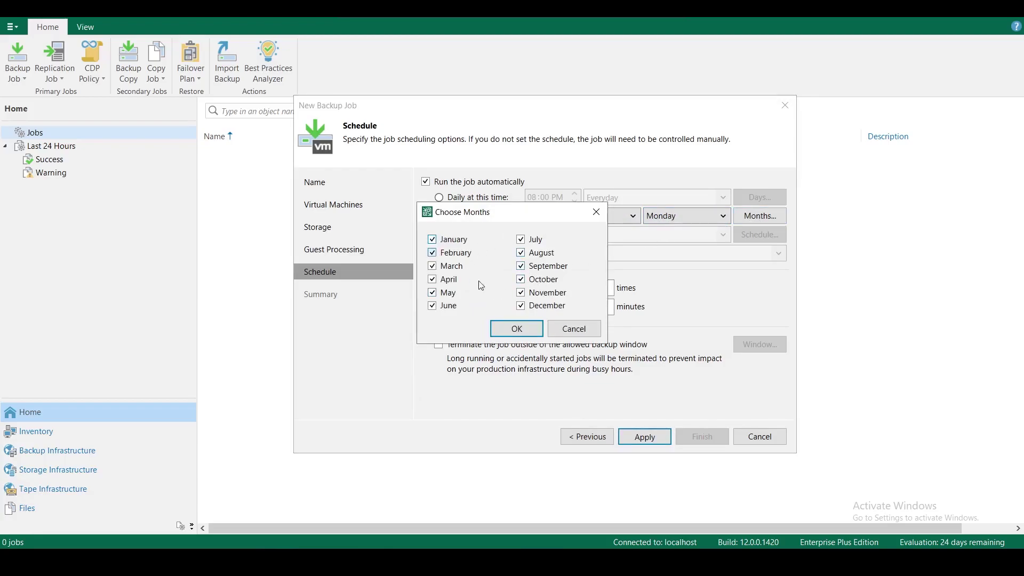
{"action": "left_click", "coordinate": [584, 326]}
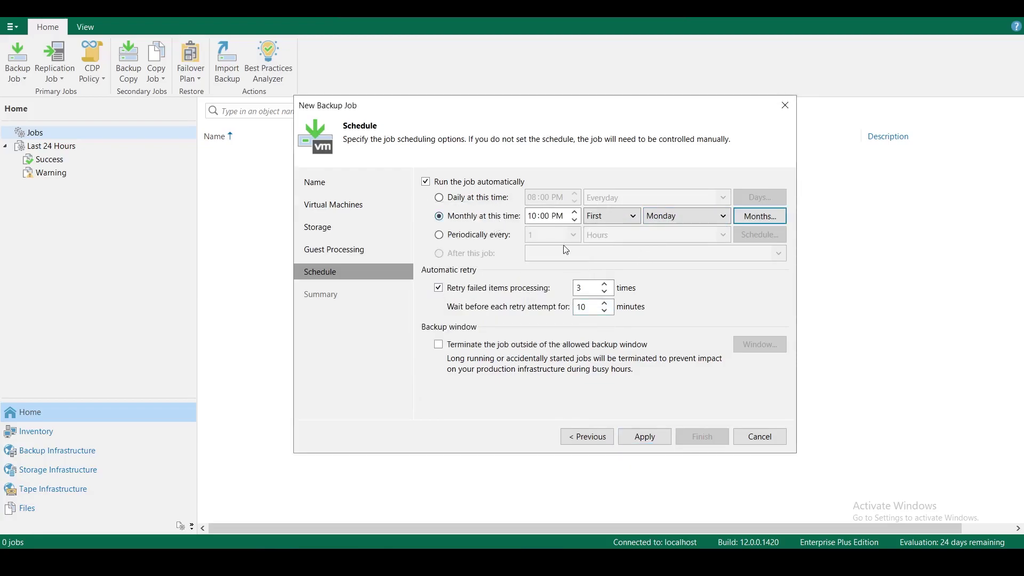
Try the periodic schedule and deny all of Sunday and Monday from 6 AM to 3 PM in its time periods, discarding the changes
{"action": "left_click", "coordinate": [439, 235]}
{"action": "left_click", "coordinate": [608, 236]}
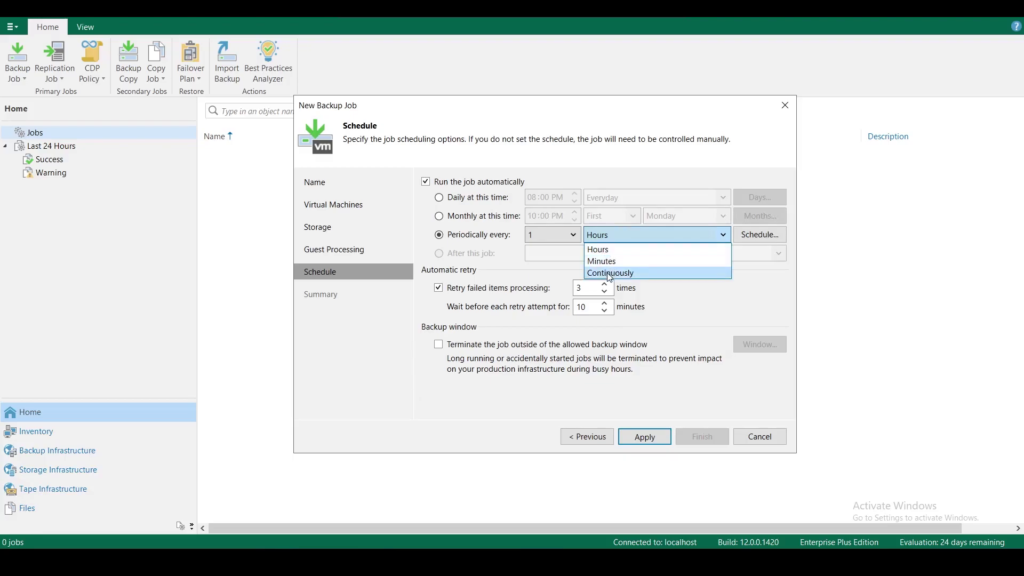
{"action": "left_click", "coordinate": [572, 237]}
{"action": "left_click", "coordinate": [576, 286]}
{"action": "left_click", "coordinate": [745, 238]}
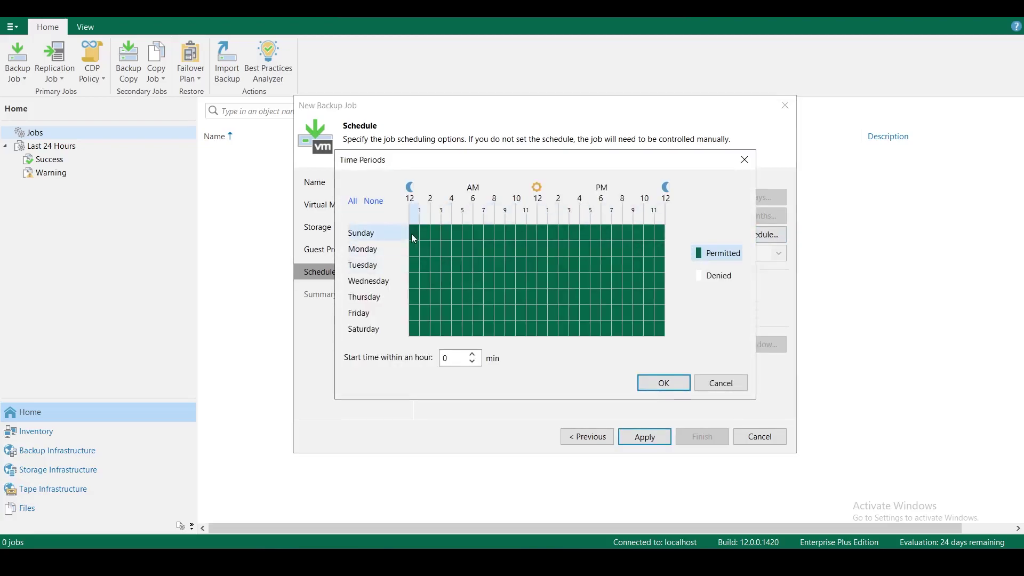
{"action": "left_click_drag", "start_coordinate": [414, 238], "coordinate": [663, 235]}
{"action": "left_click", "coordinate": [719, 277]}
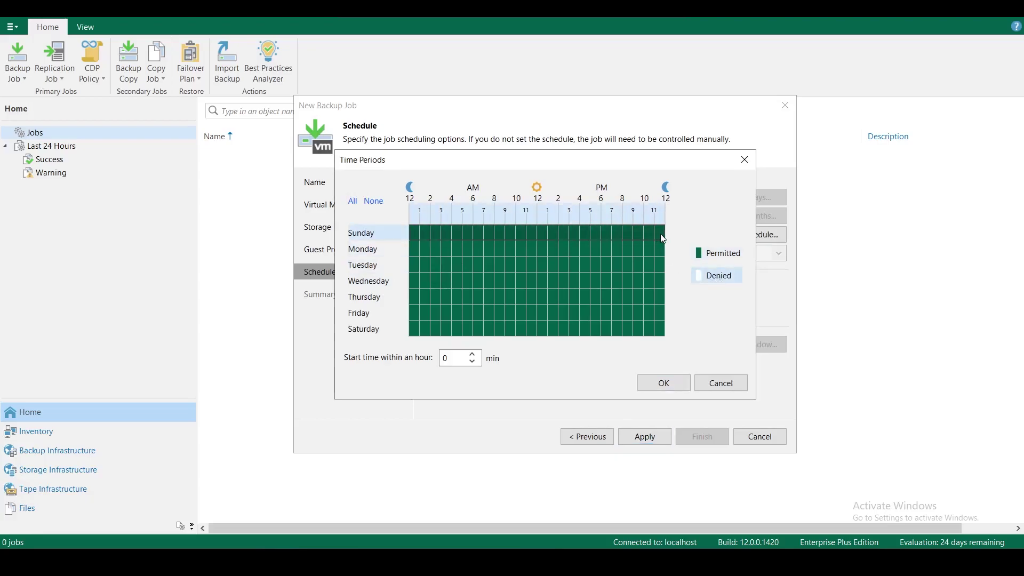
{"action": "left_click", "coordinate": [664, 239]}
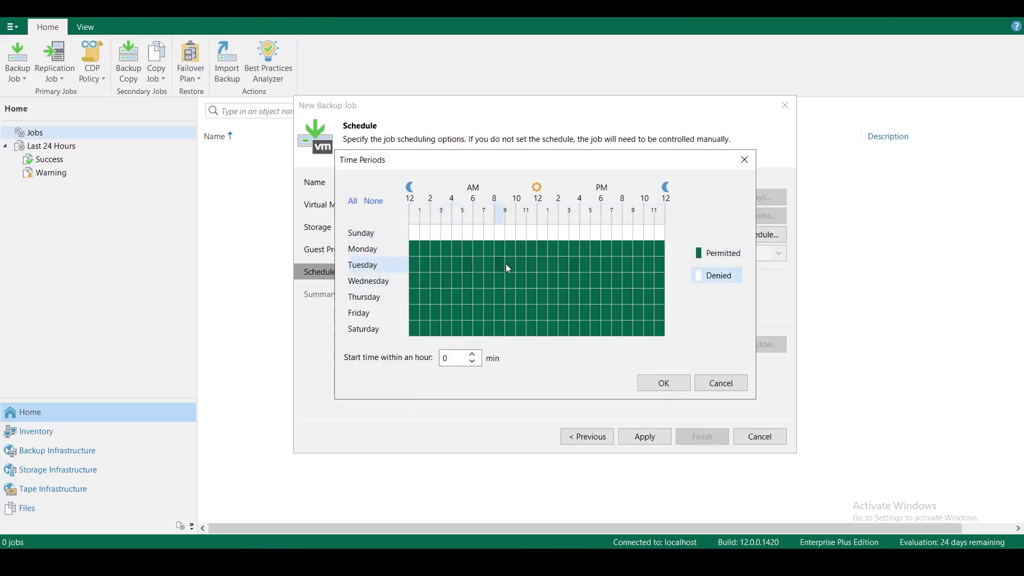
{"action": "left_click_drag", "start_coordinate": [476, 248], "coordinate": [569, 248]}
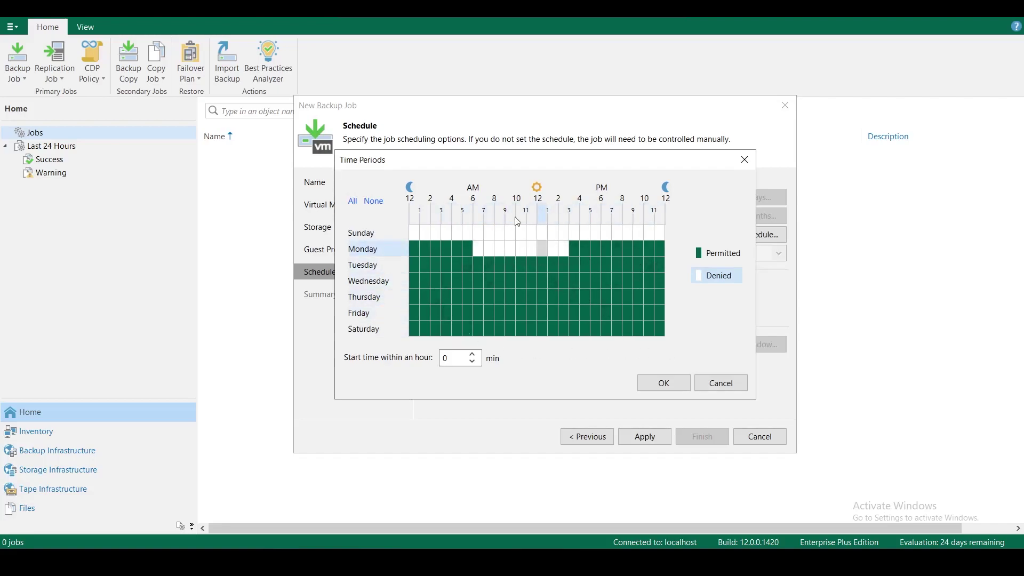
{"action": "left_click", "coordinate": [721, 384]}
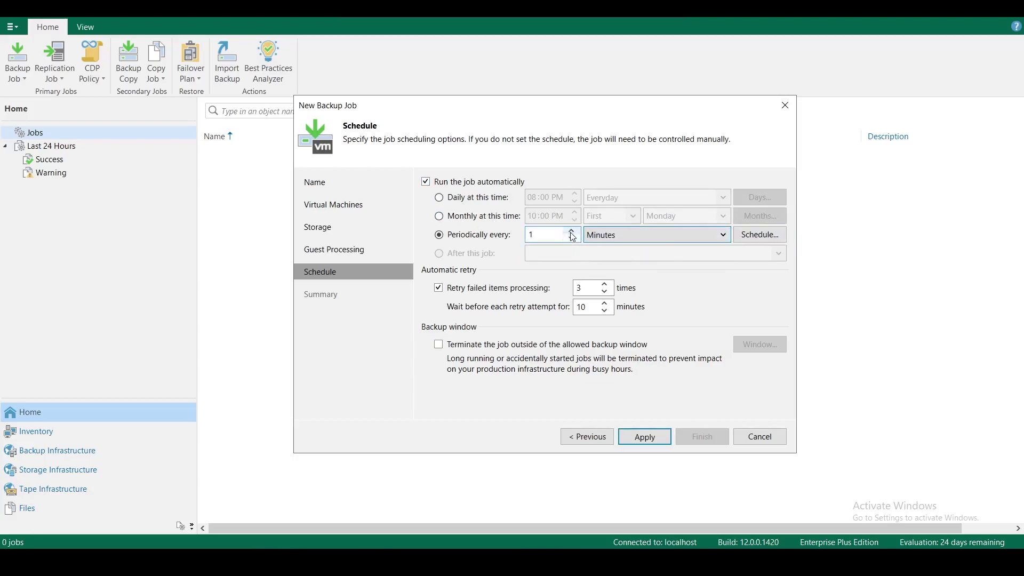
Try a 15-minute interval and the Continuously option for periodic runs, and switch back to the daily schedule
{"action": "double_click", "coordinate": [562, 233]}
{"action": "left_click", "coordinate": [627, 235]}
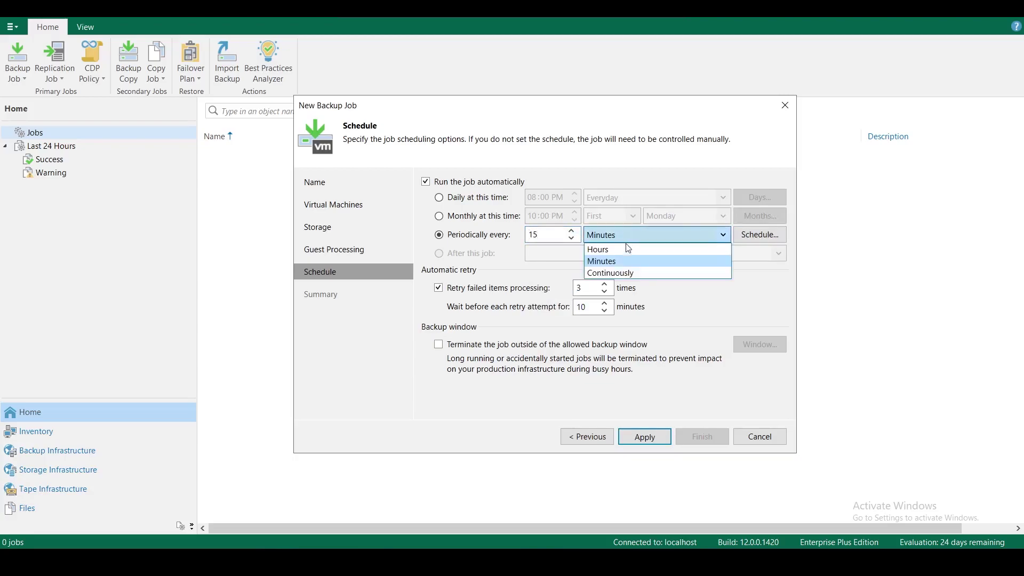
{"action": "left_click", "coordinate": [617, 273]}
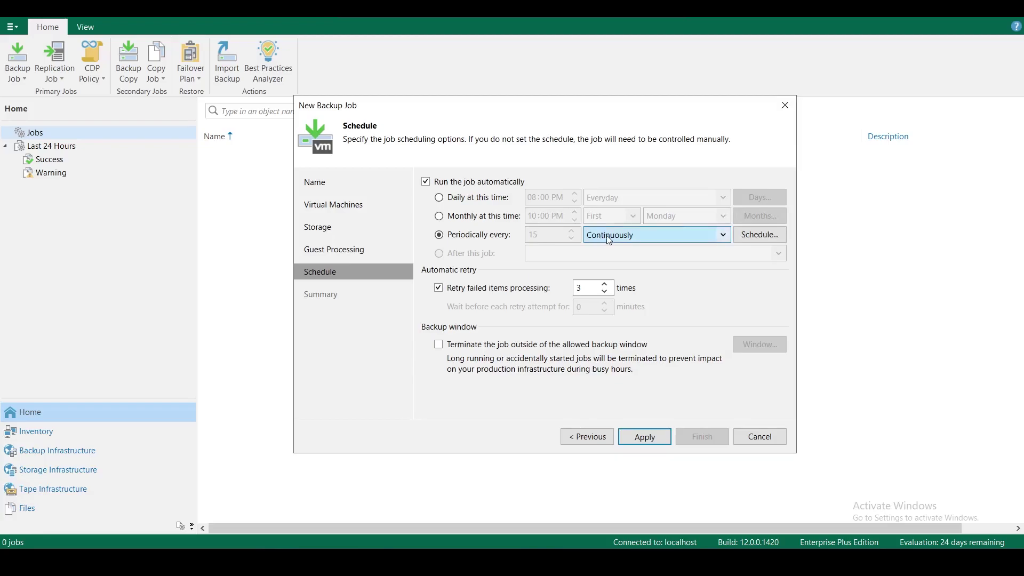
{"action": "left_click", "coordinate": [728, 238]}
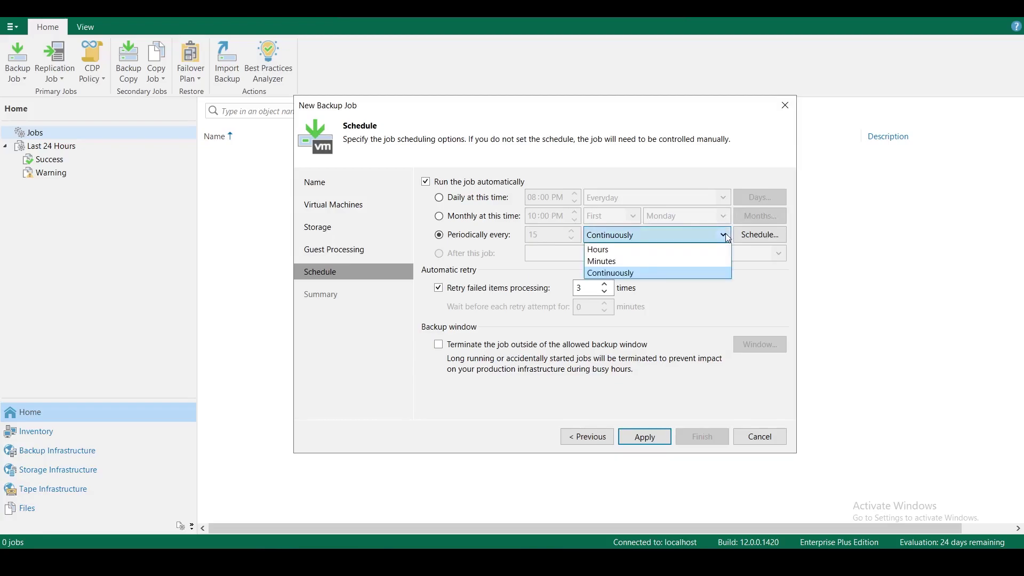
{"action": "left_click", "coordinate": [729, 239]}
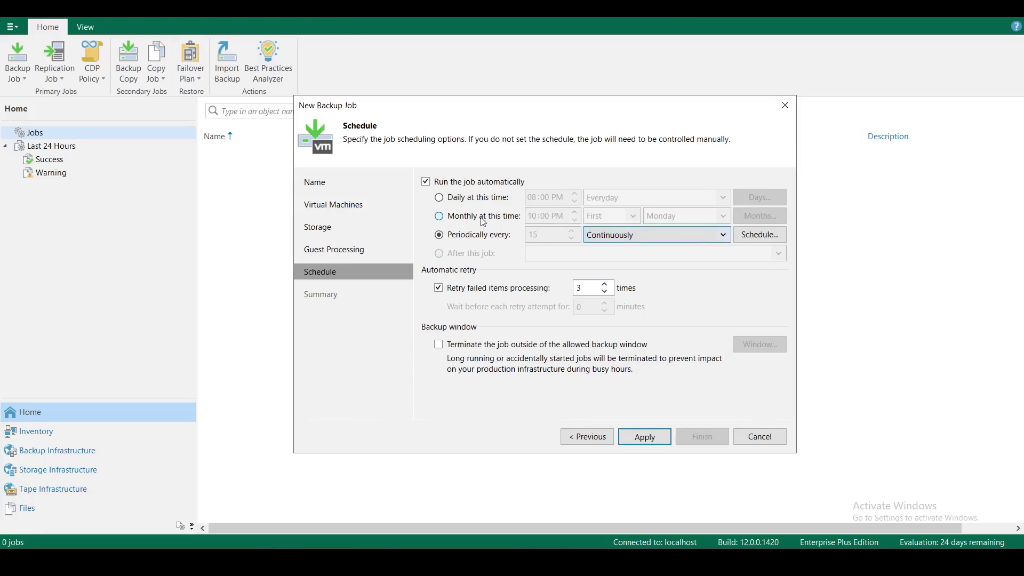
{"action": "left_click", "coordinate": [439, 198]}
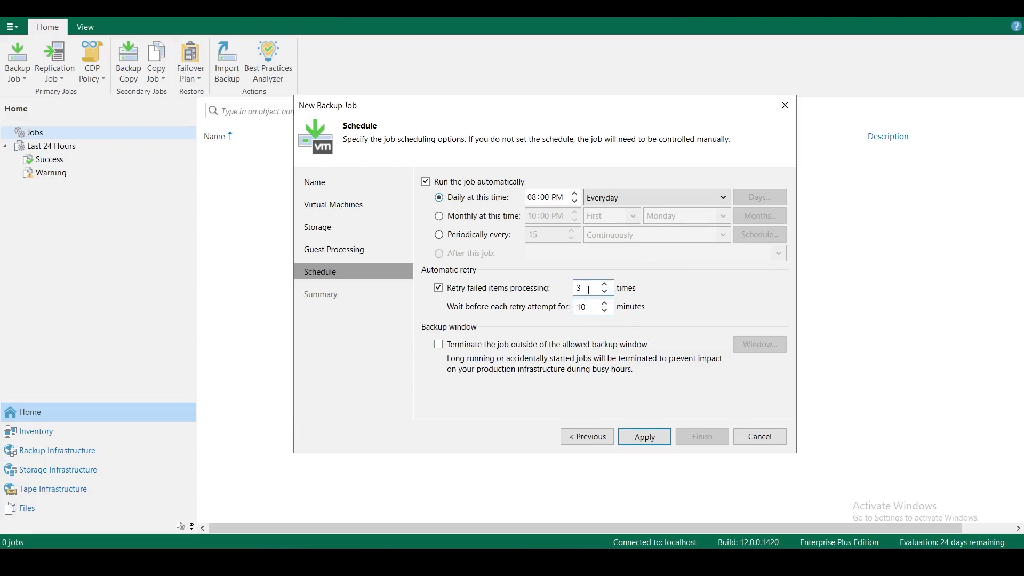
Enable terminating the job outside the allowed backup window and try denying Monday and Tuesday from 4 AM to 9 PM
{"action": "left_click_drag", "start_coordinate": [588, 308], "coordinate": [581, 310]}
{"action": "left_click", "coordinate": [439, 345]}
{"action": "key", "text": "alt+w"}
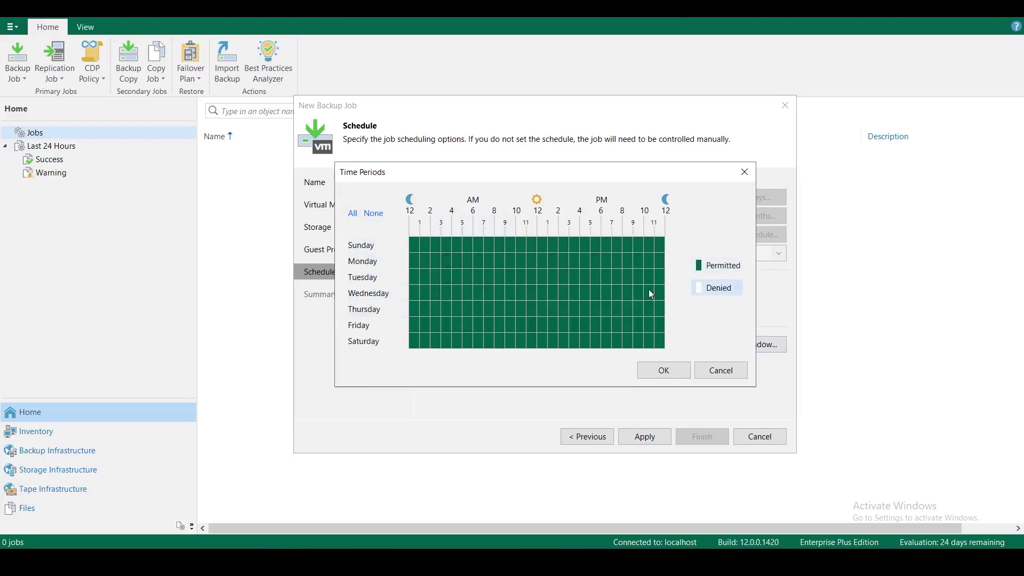
{"action": "left_click_drag", "start_coordinate": [453, 264], "coordinate": [635, 284]}
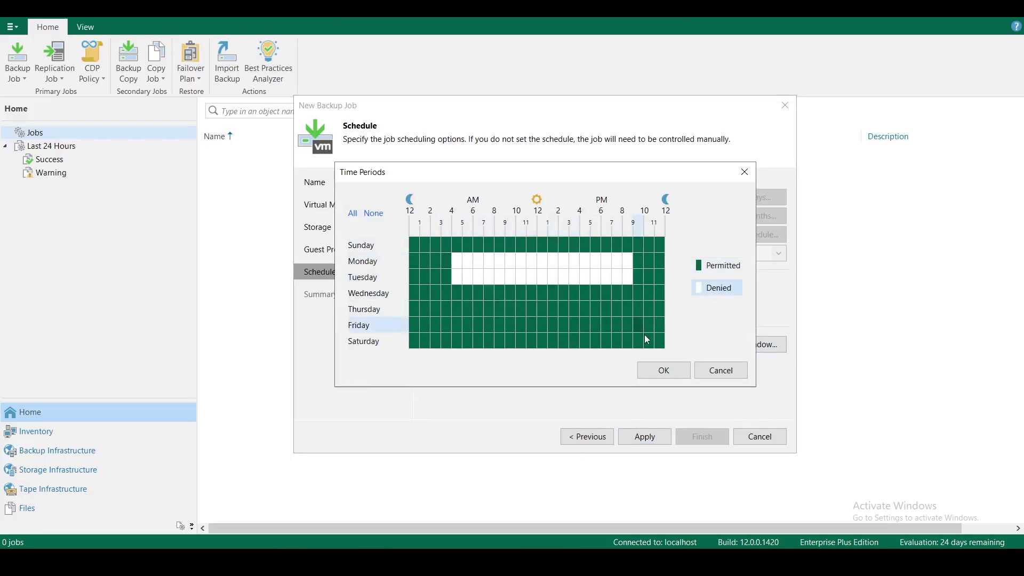
{"action": "key", "text": "Return"}
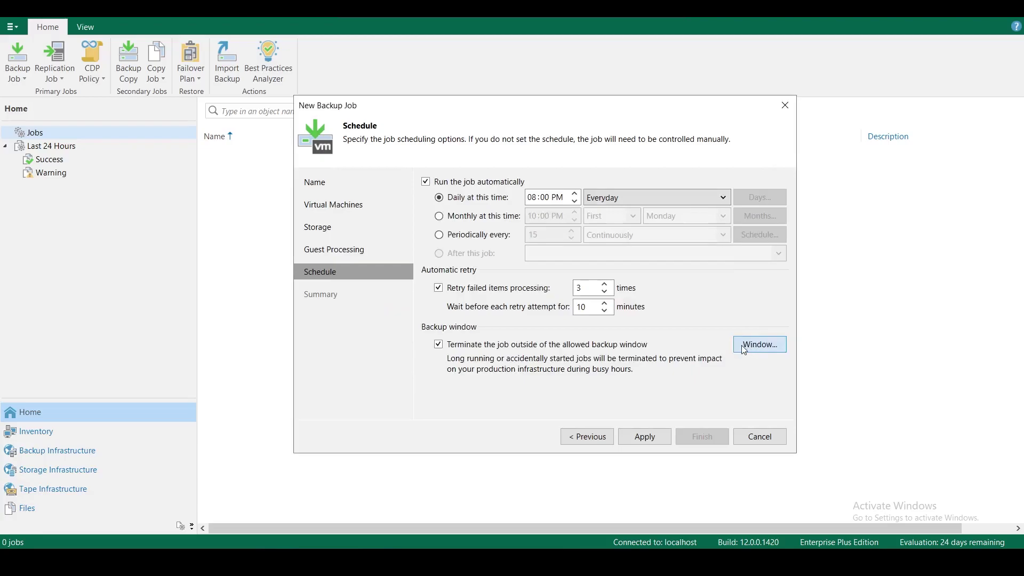
Deny the backup window from 8 AM to 6 PM, Sunday through Friday, and try permitting those hours again
{"action": "left_click", "coordinate": [749, 347]}
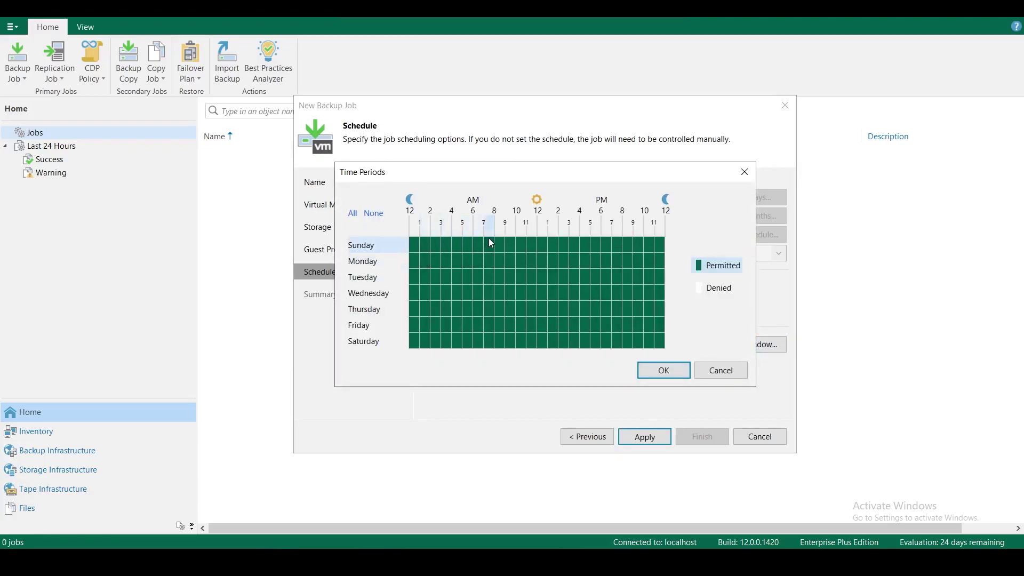
{"action": "left_click", "coordinate": [717, 288]}
{"action": "left_click_drag", "start_coordinate": [497, 243], "coordinate": [602, 331]}
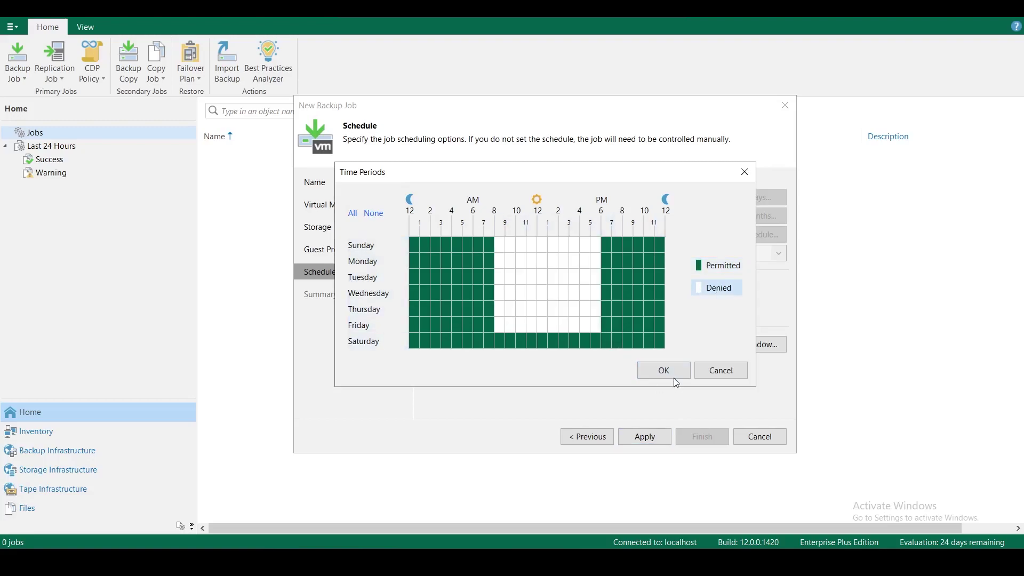
{"action": "left_click", "coordinate": [667, 371]}
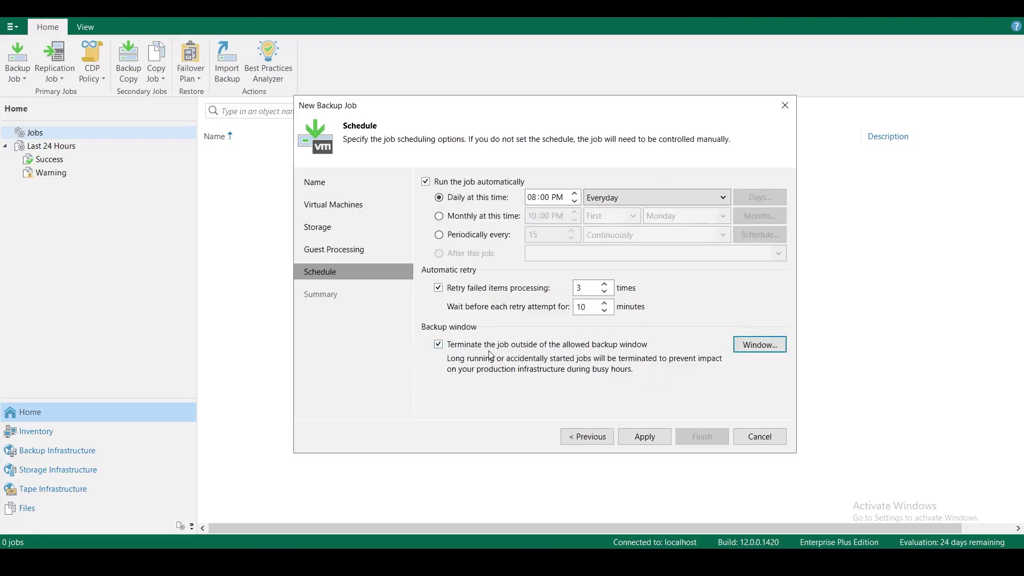
{"action": "left_click", "coordinate": [767, 352]}
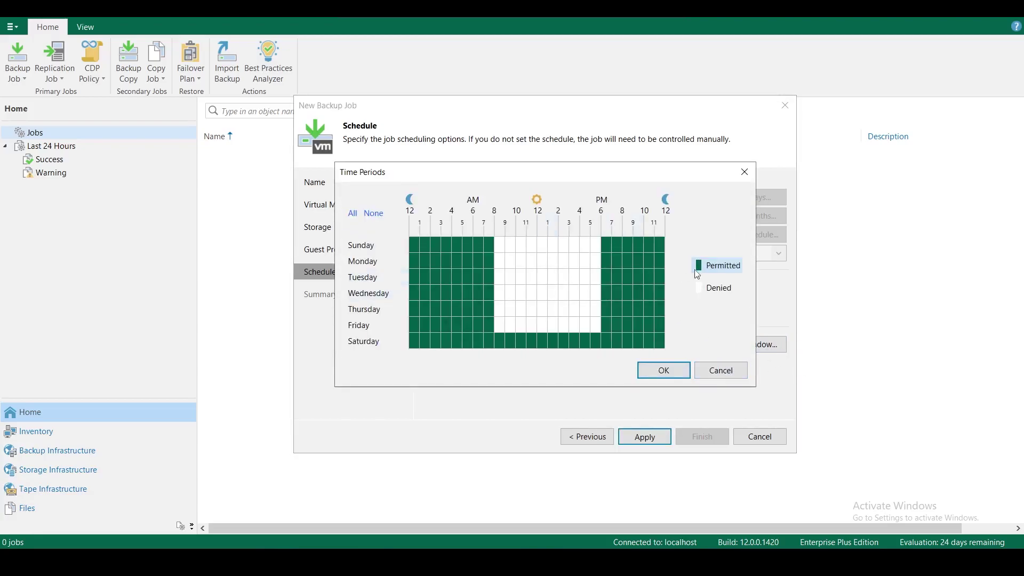
{"action": "left_click_drag", "start_coordinate": [501, 244], "coordinate": [600, 333]}
{"action": "left_click", "coordinate": [697, 375]}
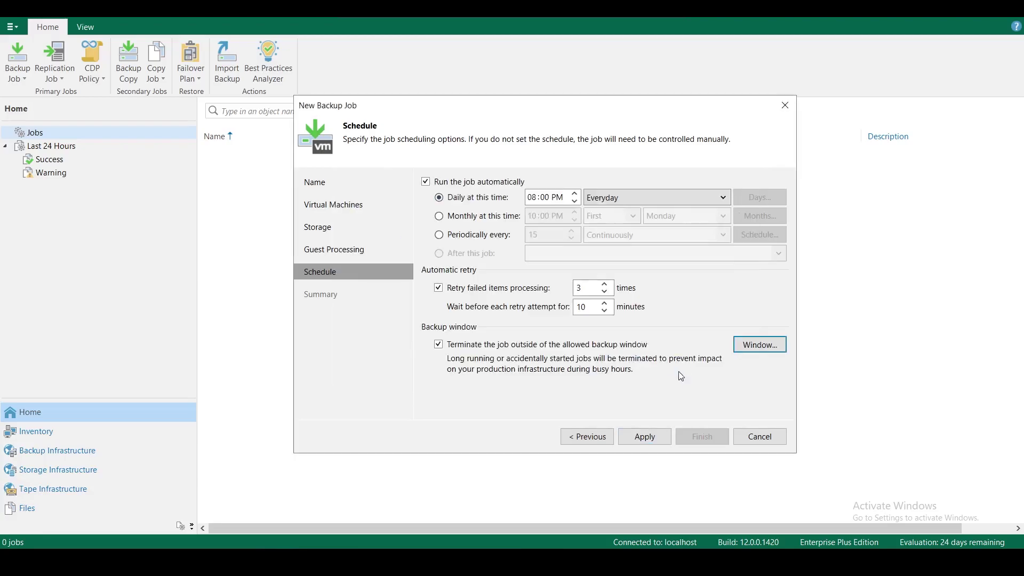
Disable terminating the job outside the allowed backup window and apply the schedule
{"action": "left_click", "coordinate": [438, 344]}
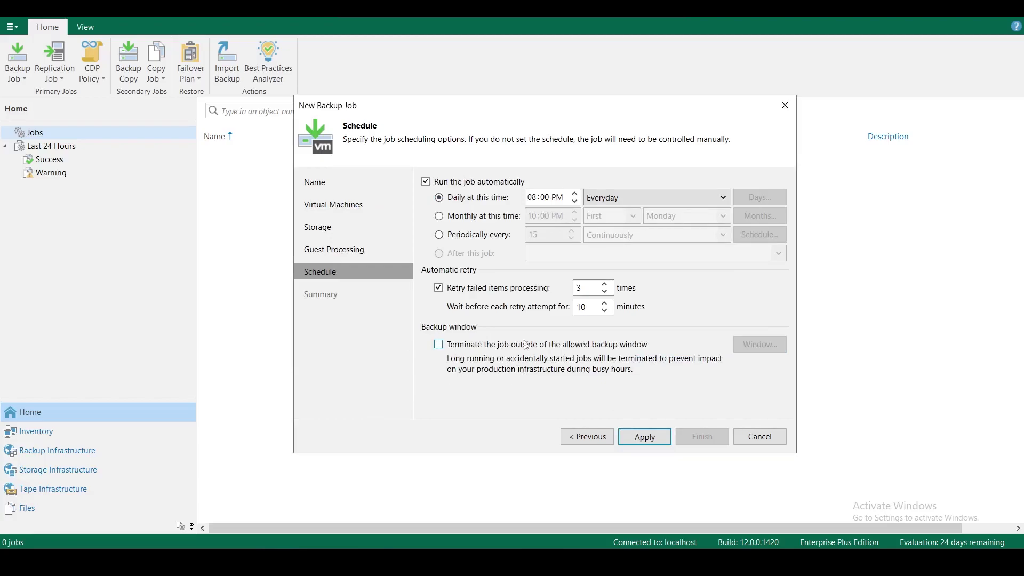
{"action": "left_click", "coordinate": [659, 445]}
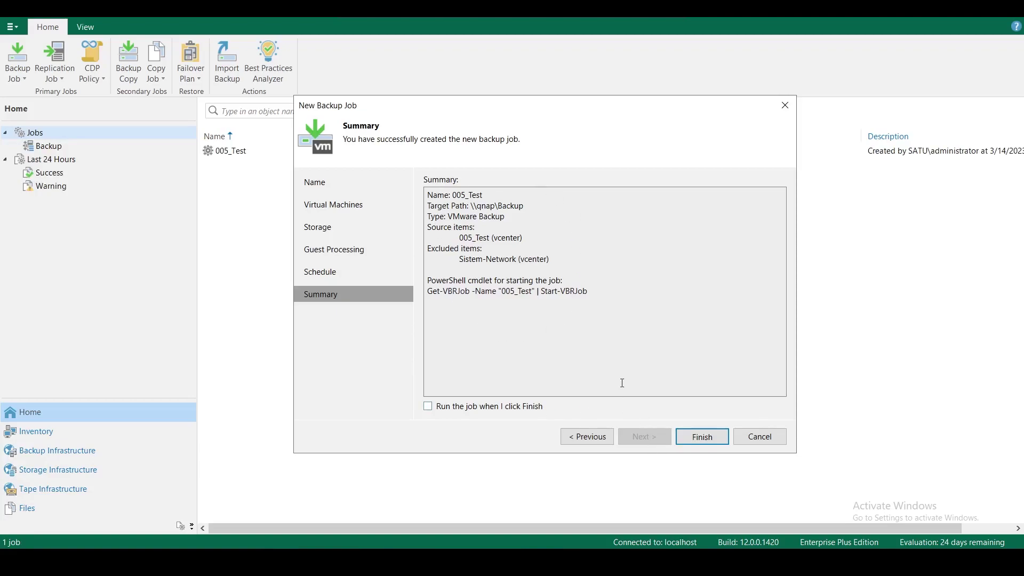
Review the job name, target path, type and excluded items in the summary, and finish the wizard without running the job immediately
{"action": "left_click_drag", "start_coordinate": [484, 196], "coordinate": [428, 195]}
{"action": "left_click_drag", "start_coordinate": [524, 206], "coordinate": [448, 216]}
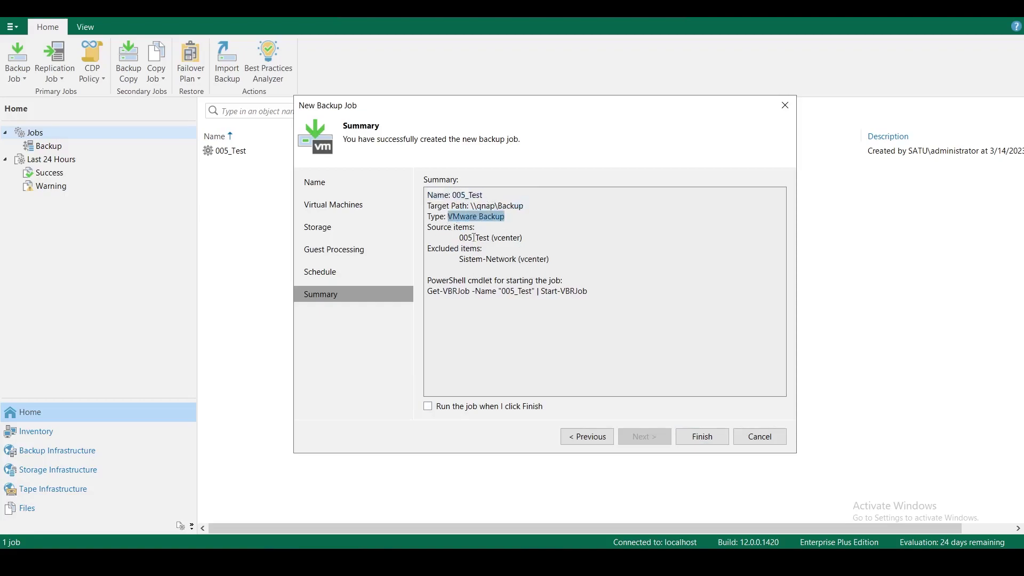
{"action": "left_click_drag", "start_coordinate": [464, 259], "coordinate": [547, 260]}
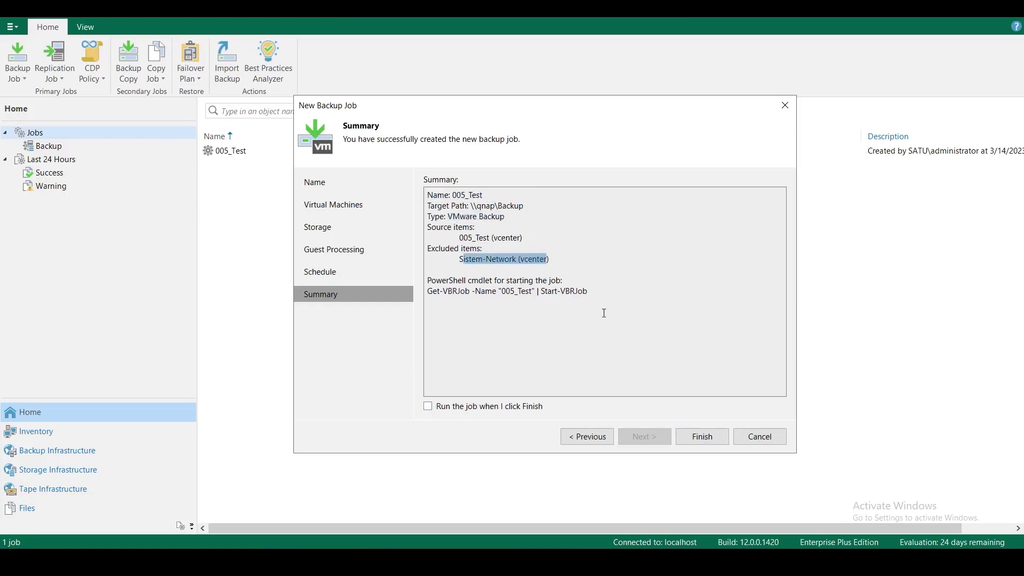
{"action": "left_click", "coordinate": [562, 326]}
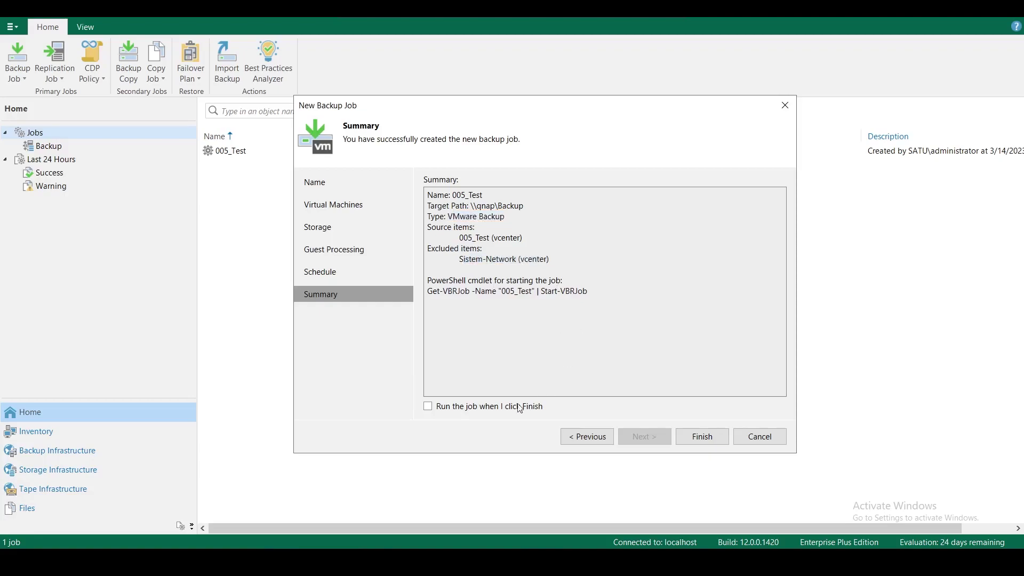
{"action": "left_click", "coordinate": [428, 407]}
{"action": "left_click", "coordinate": [428, 406]}
{"action": "left_click", "coordinate": [702, 437]}
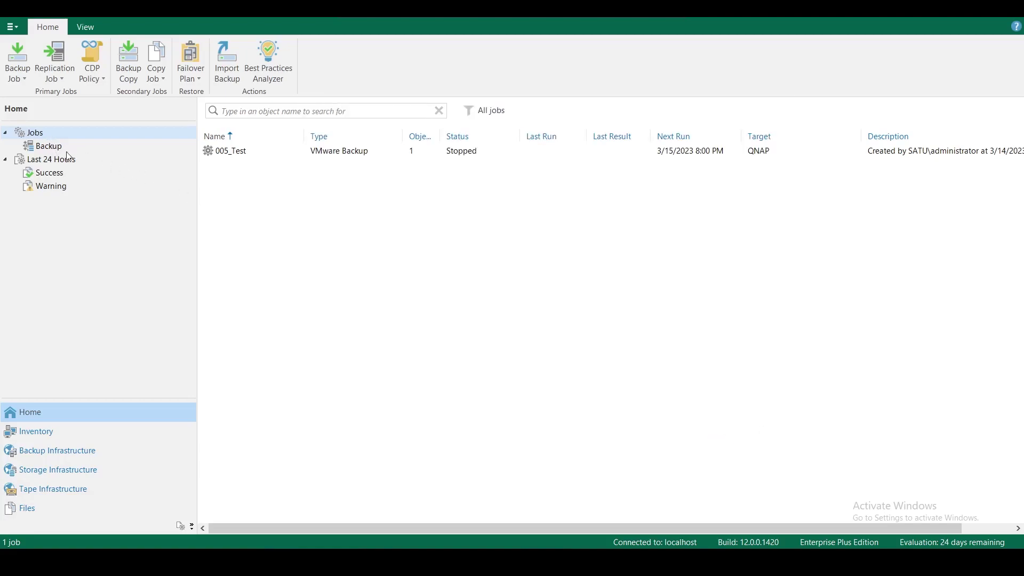
Review the successful and warning sessions of the last 24 hours, and display the available actions for the 005_Test backup job
{"action": "left_click", "coordinate": [240, 153]}
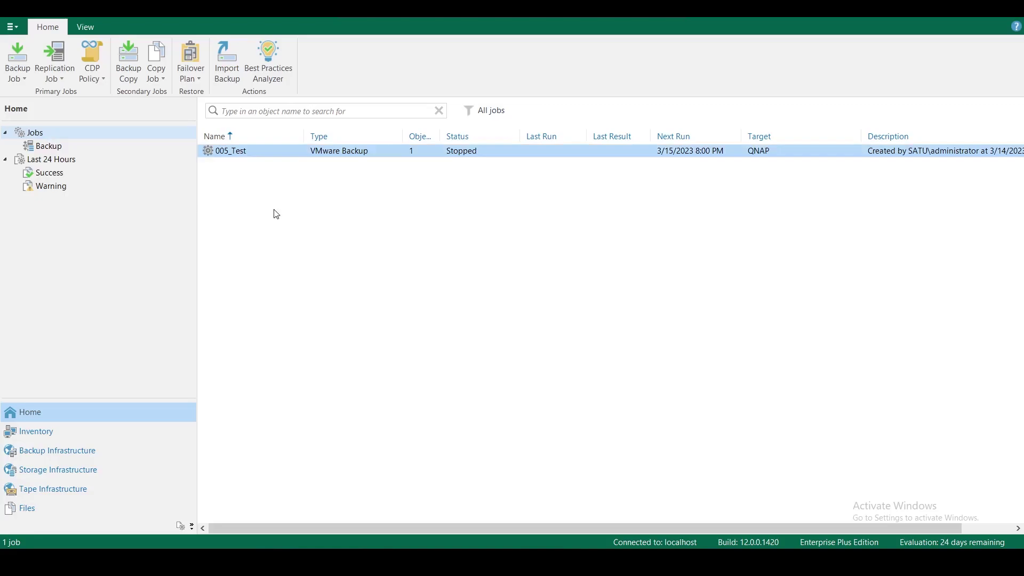
{"action": "left_click", "coordinate": [52, 174]}
{"action": "left_click", "coordinate": [52, 186]}
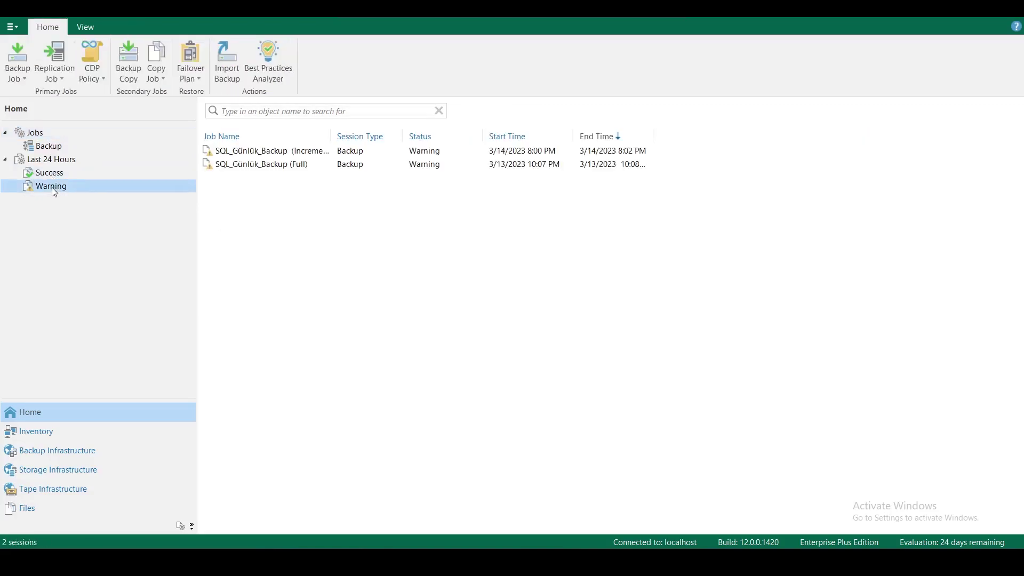
{"action": "left_click", "coordinate": [48, 147]}
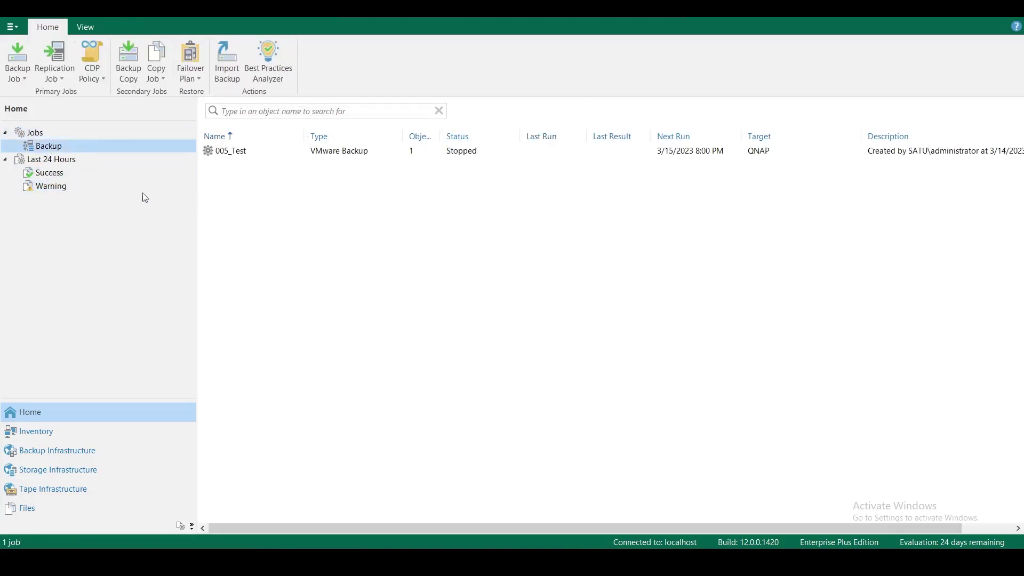
{"action": "left_click", "coordinate": [243, 154]}
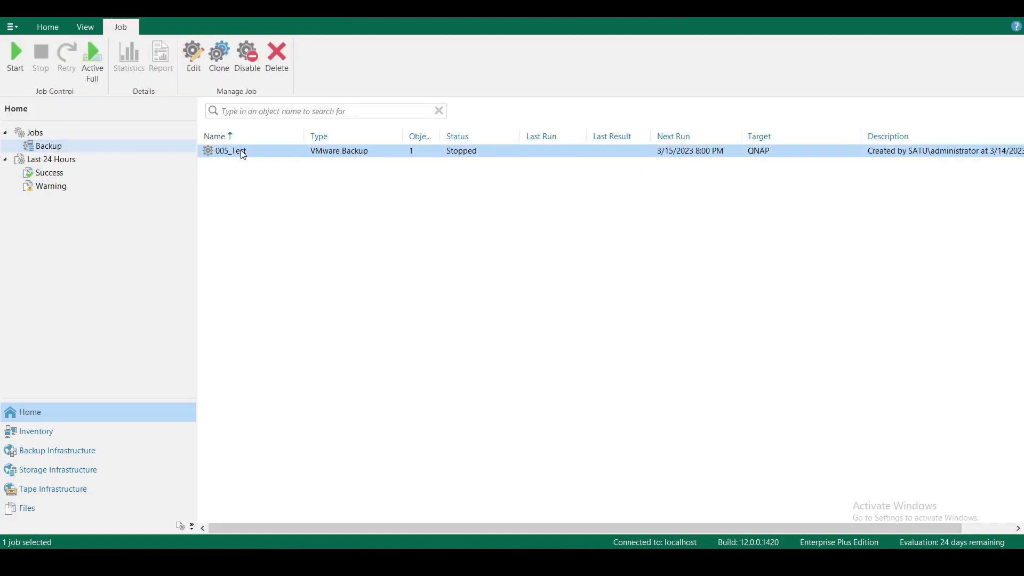
{"action": "right_click", "coordinate": [242, 155]}
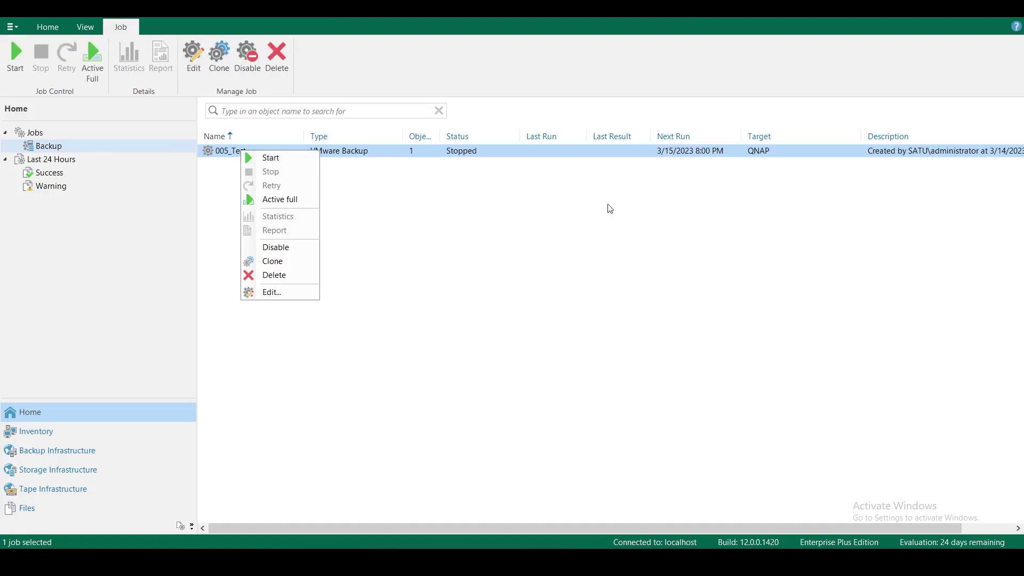
Widen the Objects column in the job list and check the 005_Test job's target and next run time
{"action": "left_click", "coordinate": [671, 177]}
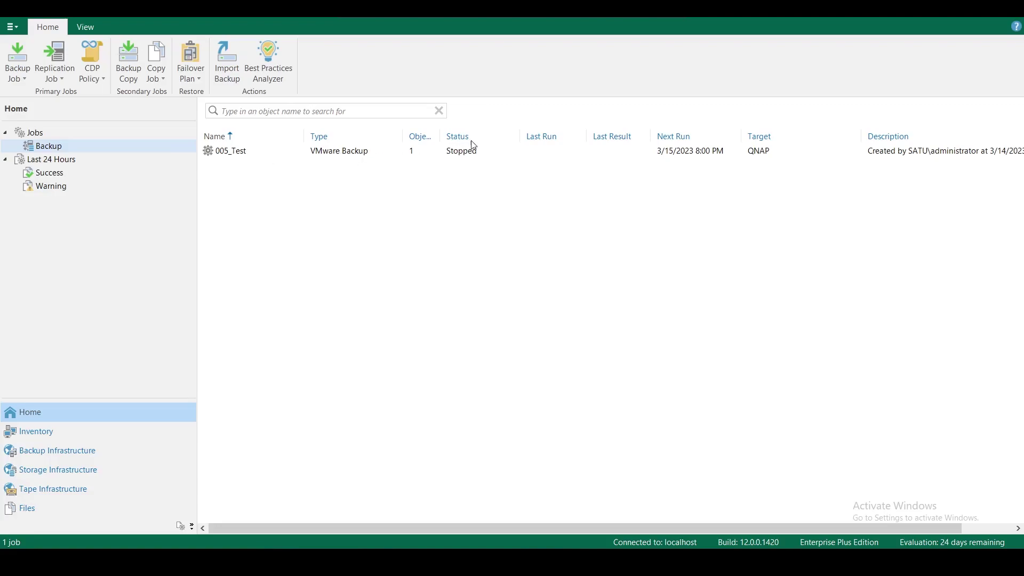
{"action": "left_click_drag", "start_coordinate": [443, 136], "coordinate": [457, 137]}
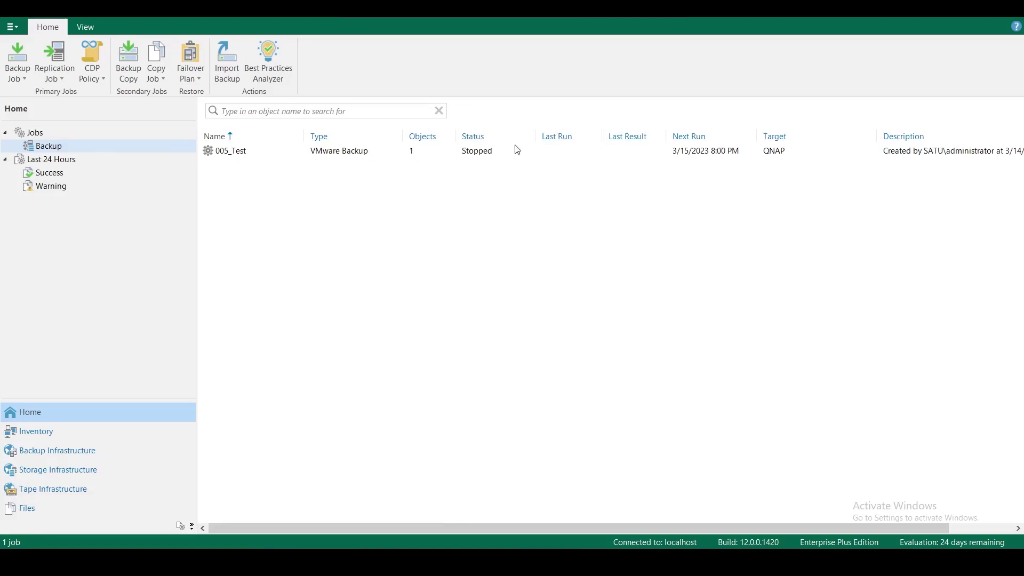
{"action": "left_click", "coordinate": [407, 154]}
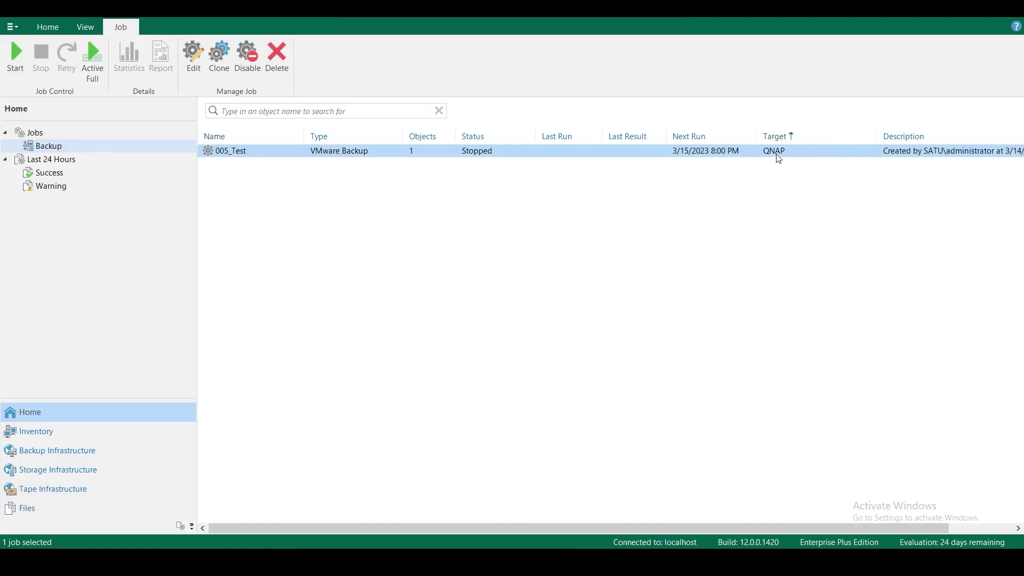
{"action": "left_click", "coordinate": [794, 194]}
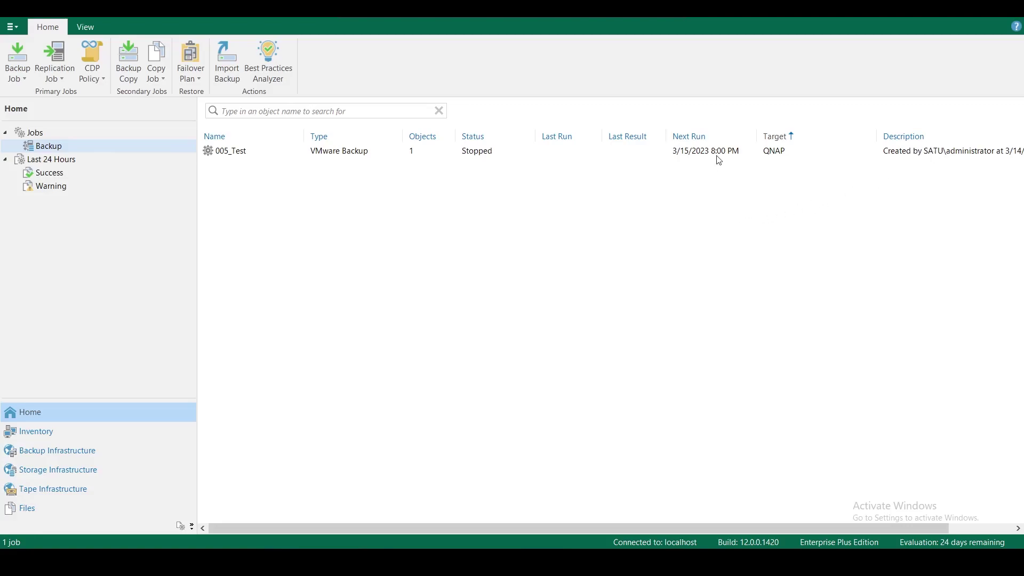
{"action": "left_click", "coordinate": [680, 154]}
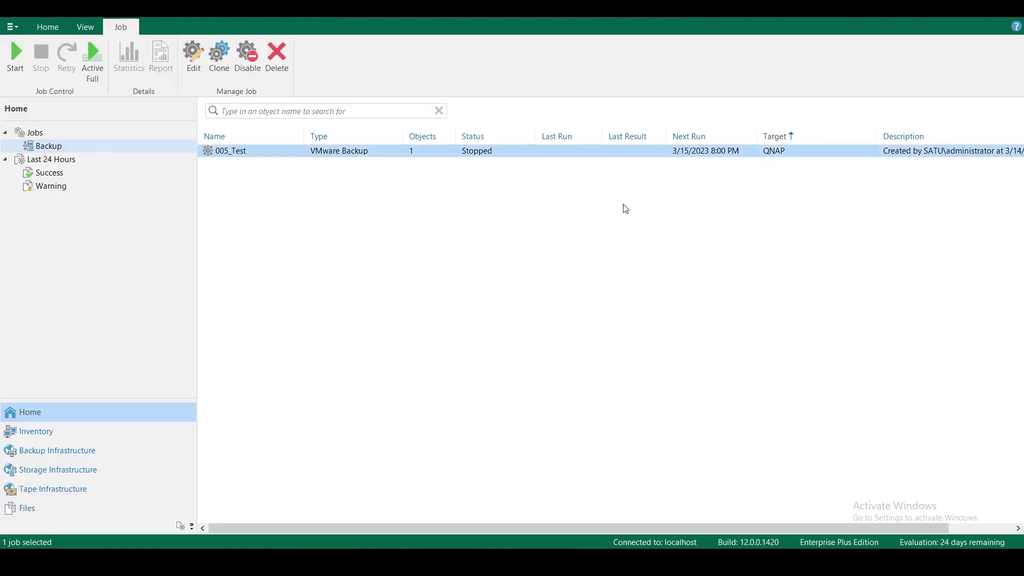
Start the 005_Test backup job manually and follow the CBT reset and VM info actions for vm-test
{"action": "right_click", "coordinate": [350, 153]}
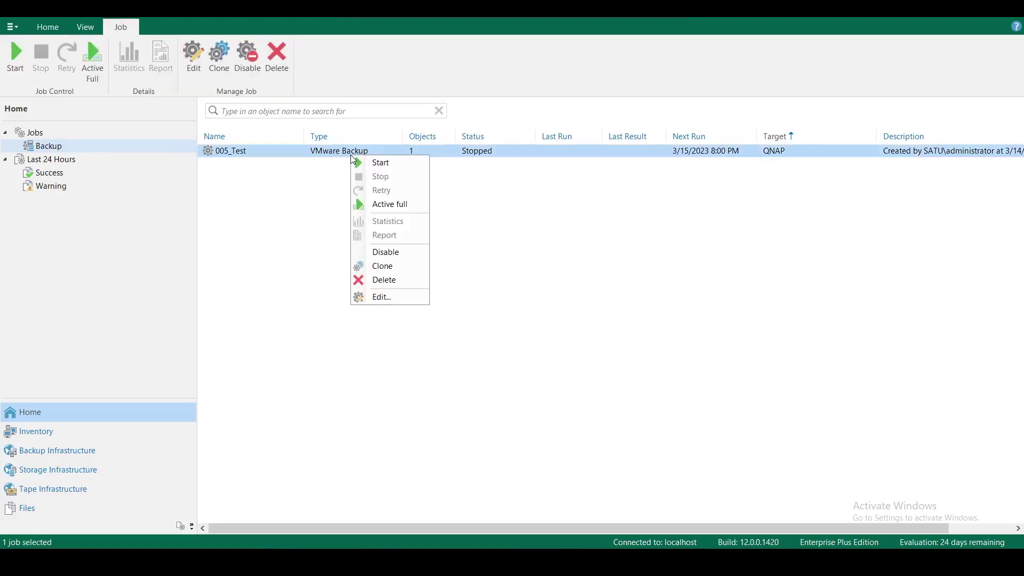
{"action": "left_click", "coordinate": [380, 169]}
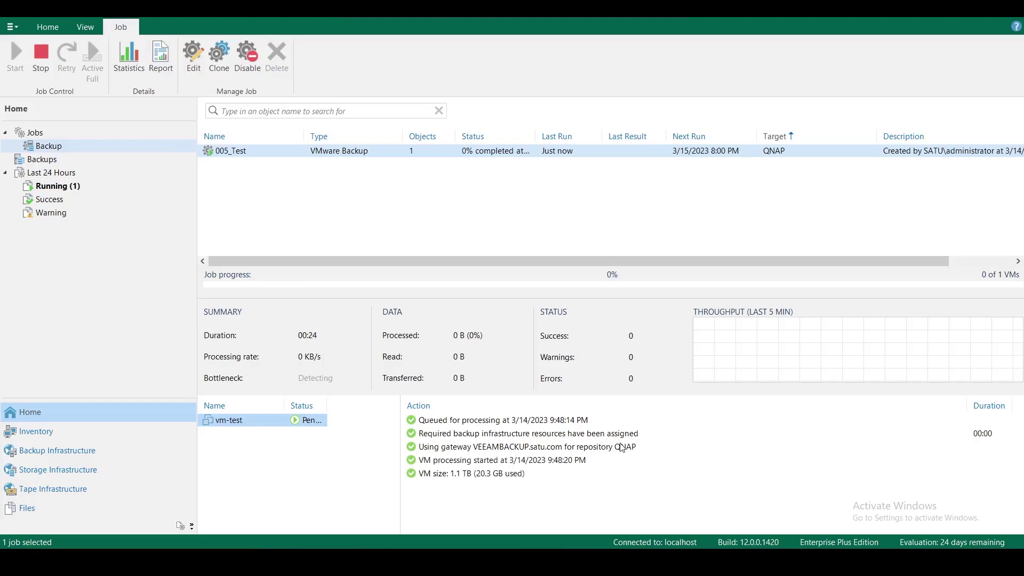
{"action": "left_click", "coordinate": [447, 492]}
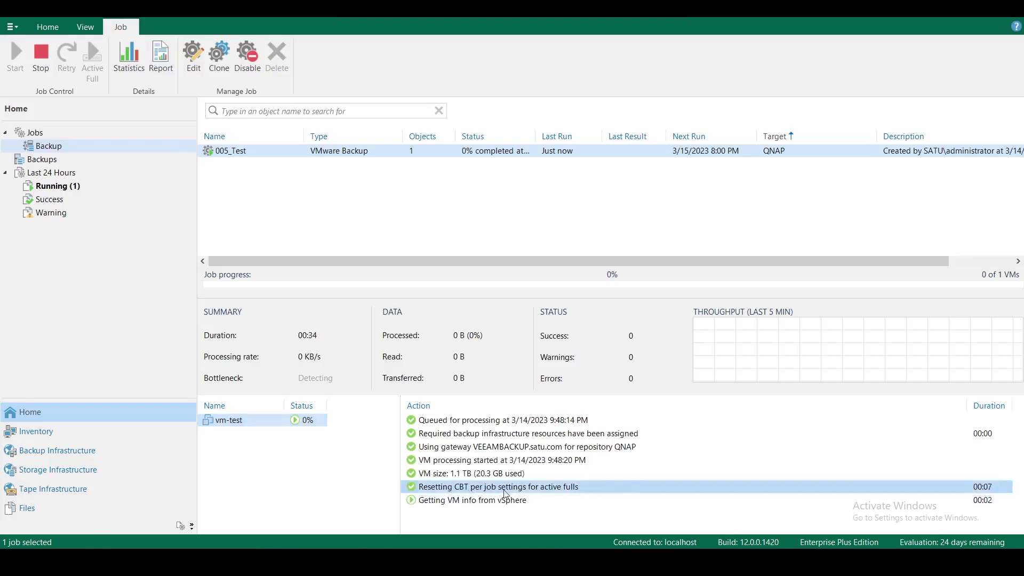
{"action": "left_click", "coordinate": [469, 502]}
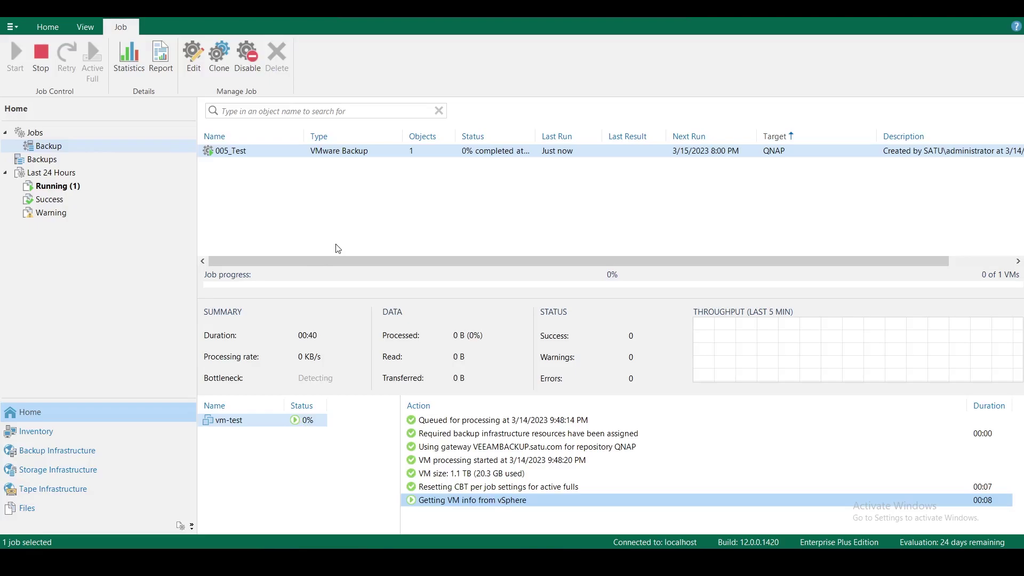
Open the 005_Test job's session details and review the actions logged for vm-test, including the VM snapshot creation
{"action": "left_click", "coordinate": [298, 152]}
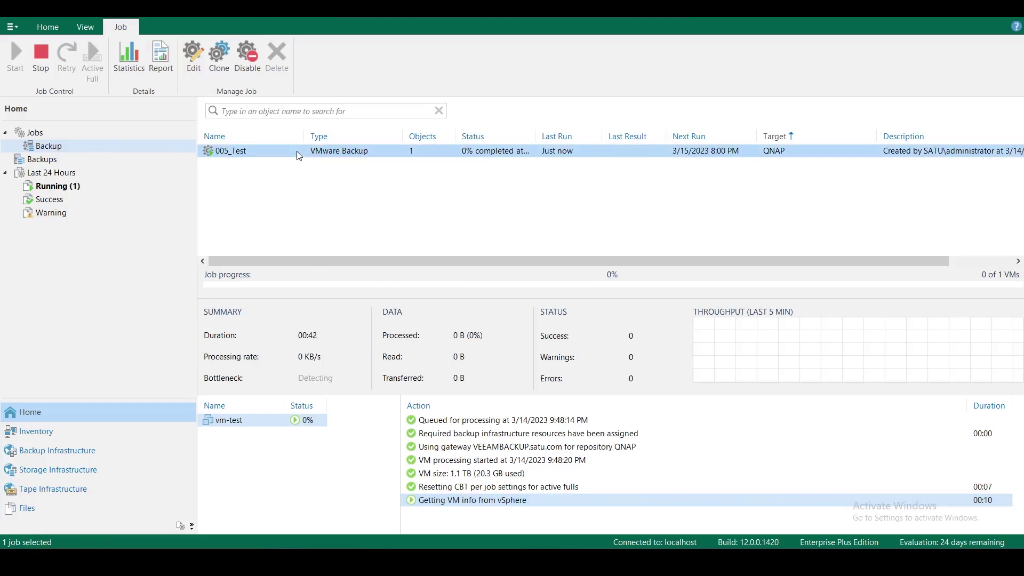
{"action": "double_click", "coordinate": [299, 154]}
{"action": "left_click", "coordinate": [229, 346]}
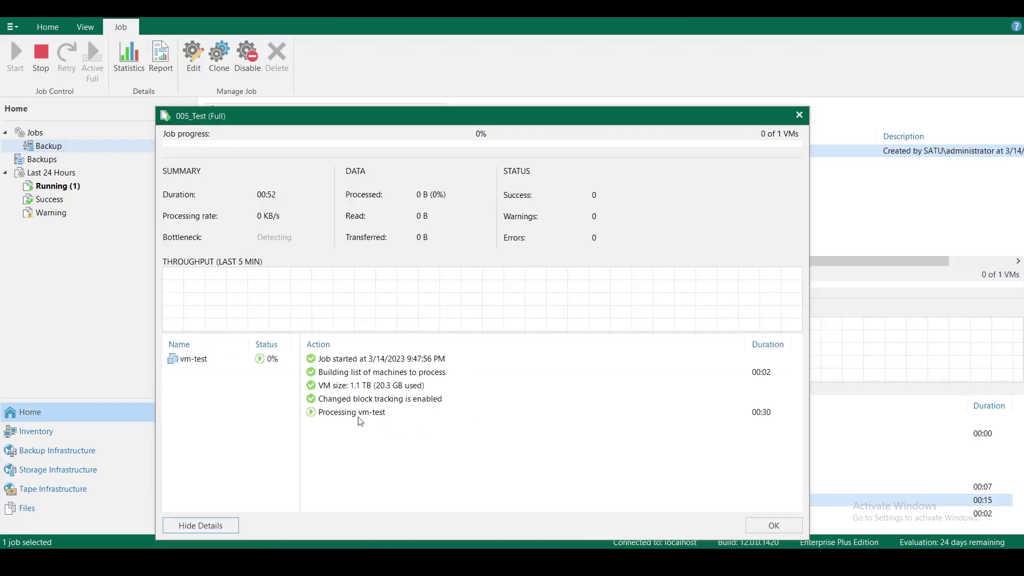
{"action": "left_click", "coordinate": [198, 362]}
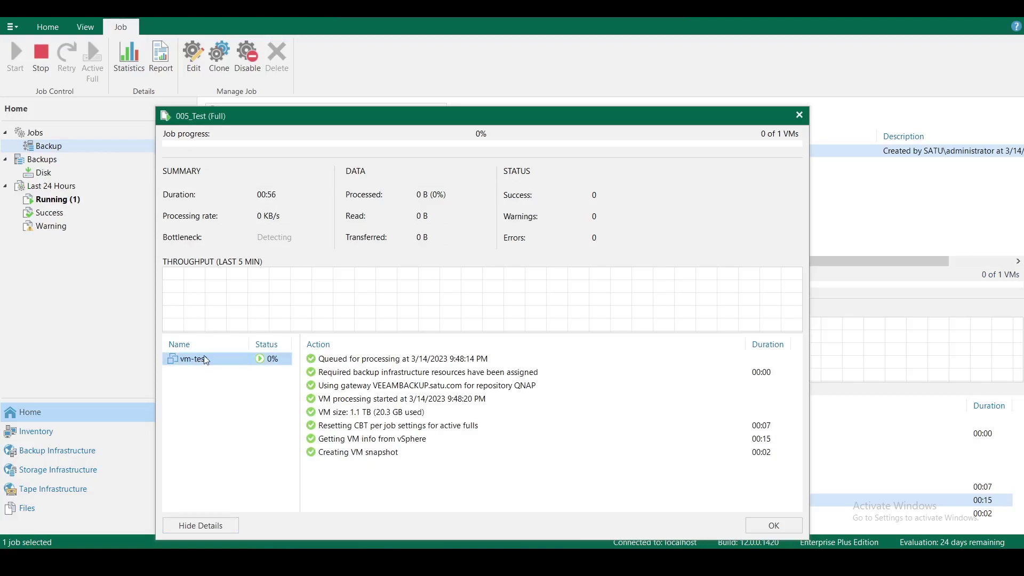
{"action": "left_click", "coordinate": [372, 454]}
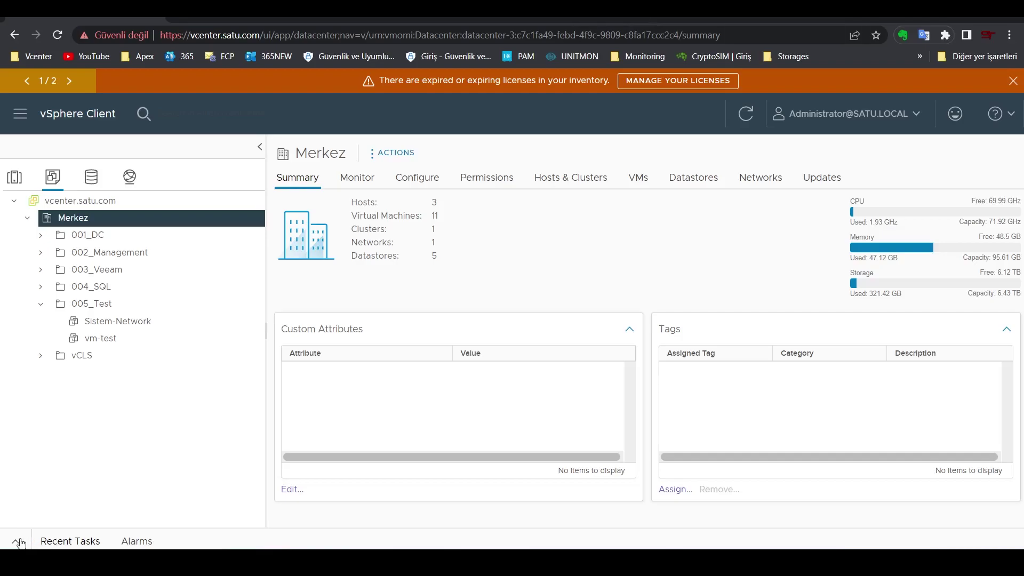
Switch to the vSphere Client and expand the recent tasks, widening the Task Name column to check the vm-test snapshot task
{"action": "left_click", "coordinate": [16, 542]}
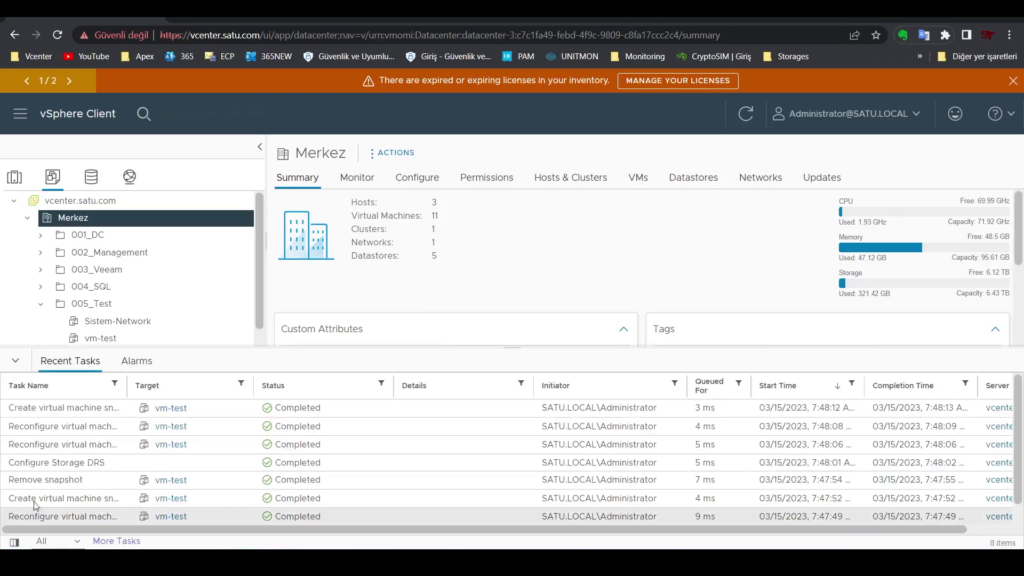
{"action": "left_click_drag", "start_coordinate": [127, 384], "coordinate": [206, 385]}
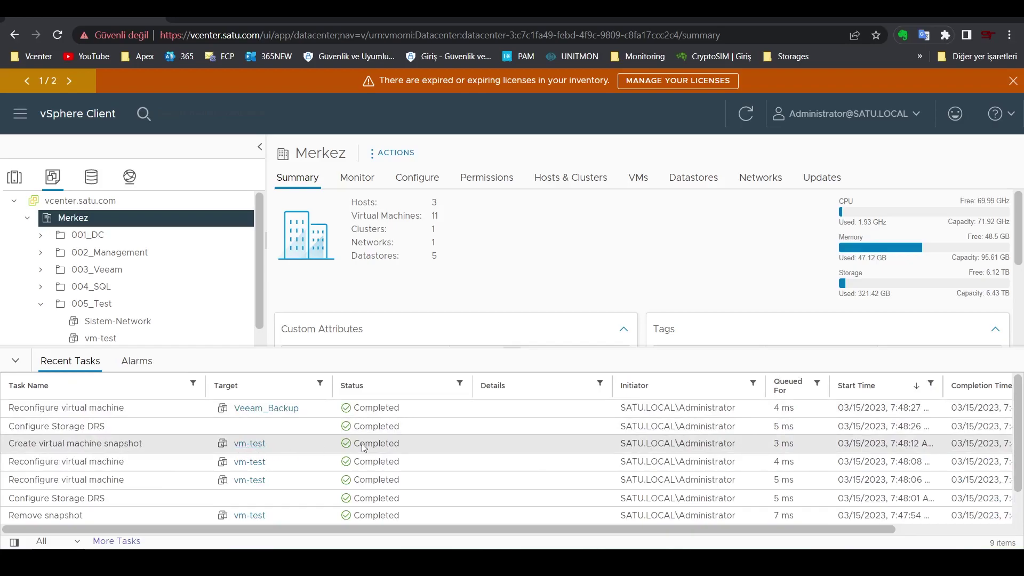
Switch back to Veeam and review the backup proxy and hard disk actions in the 005_Test session details
{"action": "key", "text": "alt+Tab"}
{"action": "left_click", "coordinate": [569, 507]}
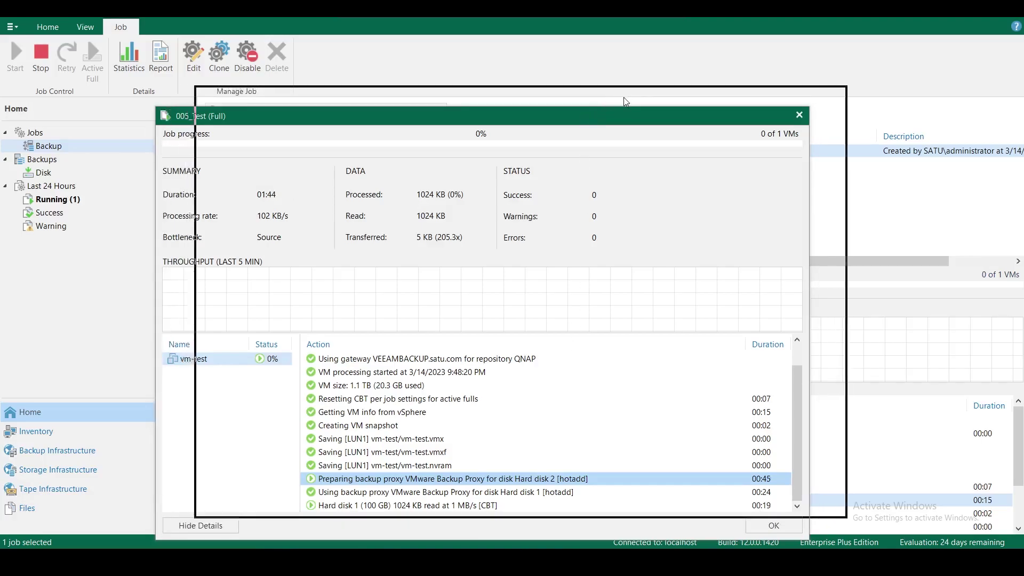
{"action": "left_click_drag", "start_coordinate": [623, 97], "coordinate": [622, 97]}
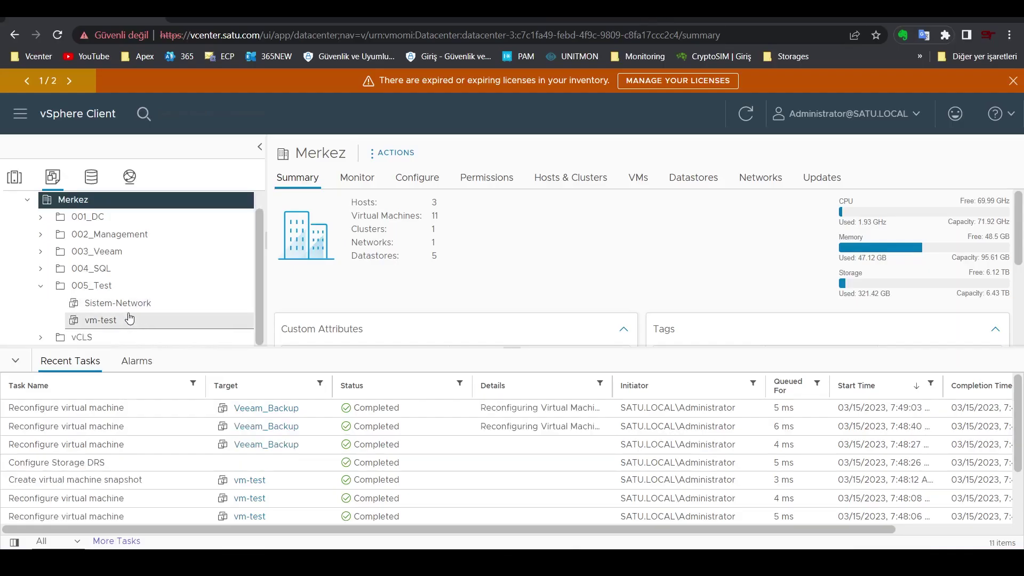
Switch to the vSphere Client and browse from the vm-test machine to its folder in the LUN1 datastore files
{"action": "left_click", "coordinate": [128, 320]}
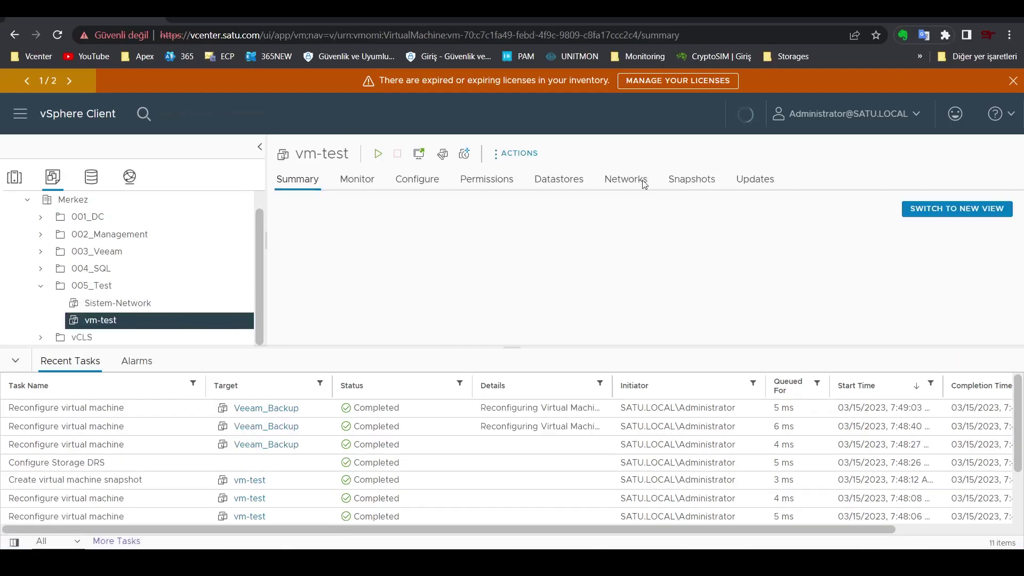
{"action": "left_click", "coordinate": [566, 182]}
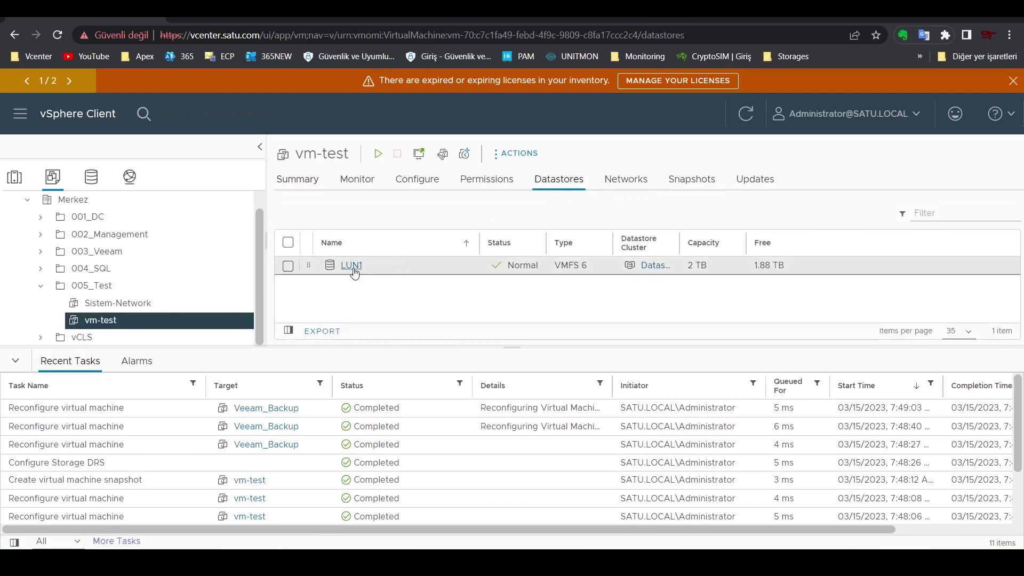
{"action": "left_click", "coordinate": [352, 265]}
{"action": "left_click", "coordinate": [545, 178]}
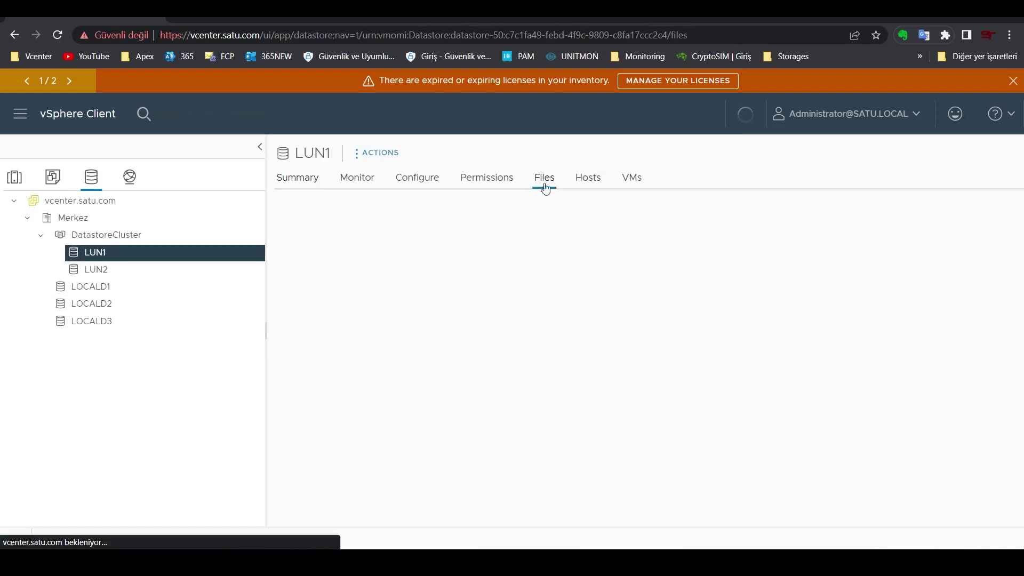
{"action": "left_click", "coordinate": [355, 449]}
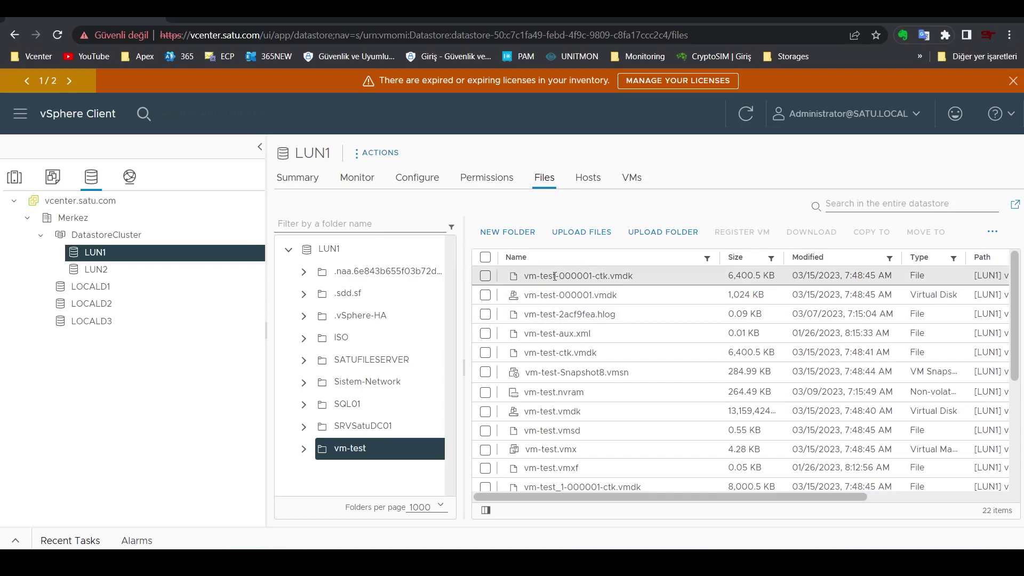
Examine the vm-test folder's files, comparing the 000001 snapshot disks with the base virtual disks
{"action": "scroll", "coordinate": [586, 346], "scroll_direction": "down", "scroll_amount": 1}
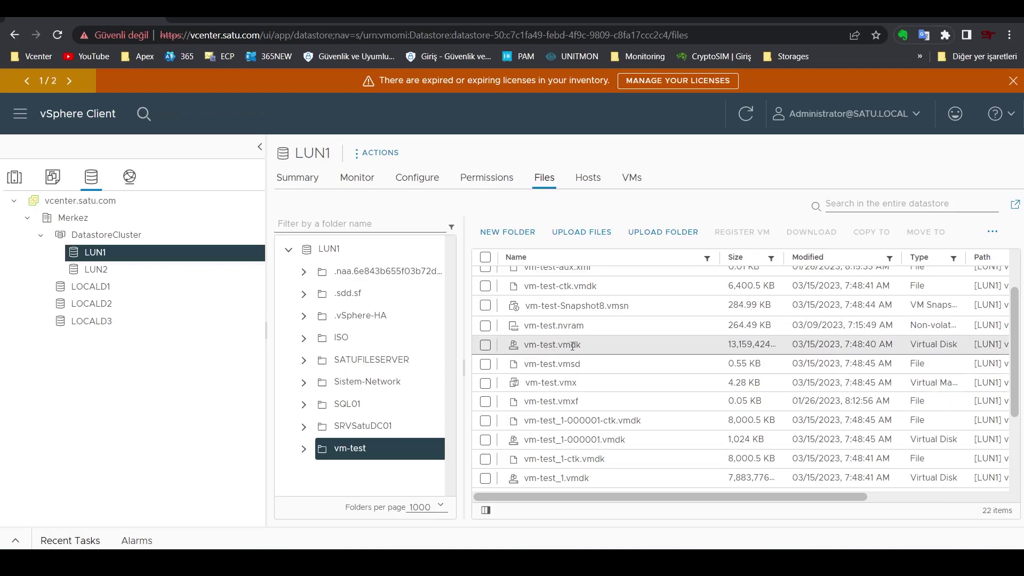
{"action": "scroll", "coordinate": [587, 320], "scroll_direction": "up", "scroll_amount": 1}
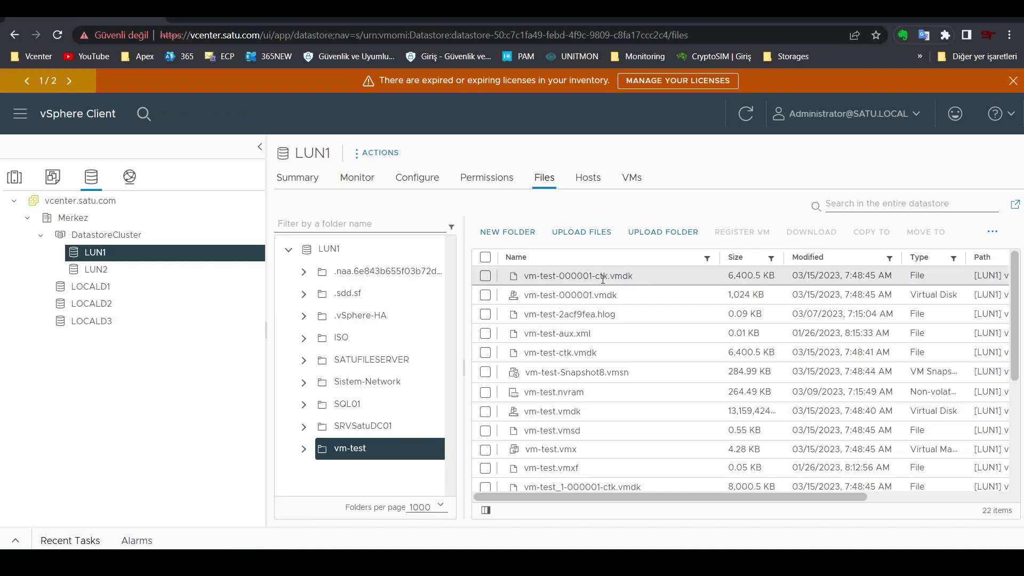
{"action": "scroll", "coordinate": [553, 381], "scroll_direction": "down", "scroll_amount": 1}
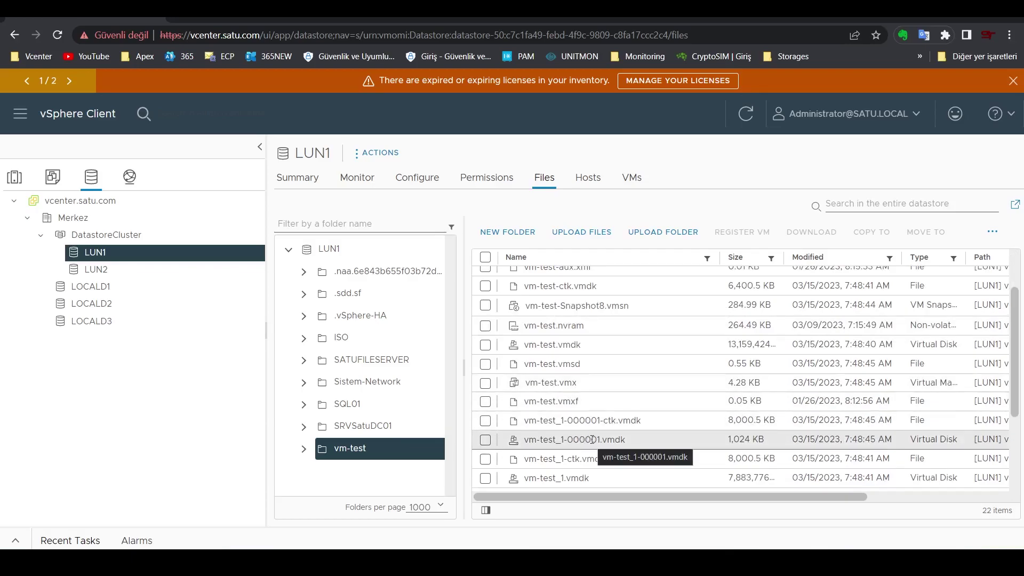
{"action": "scroll", "coordinate": [594, 437], "scroll_direction": "up", "scroll_amount": 2}
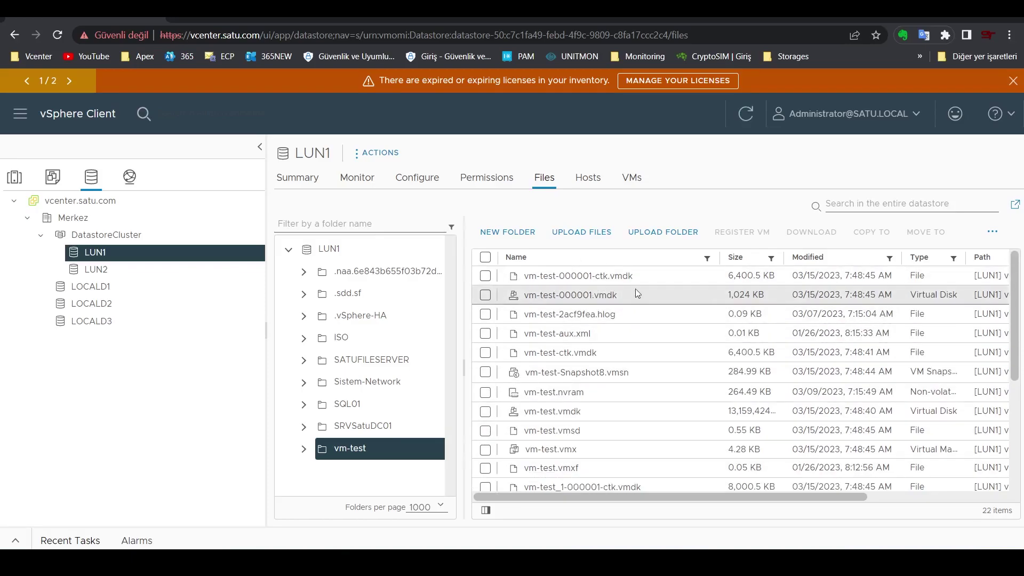
{"action": "scroll", "coordinate": [582, 411], "scroll_direction": "down", "scroll_amount": 2}
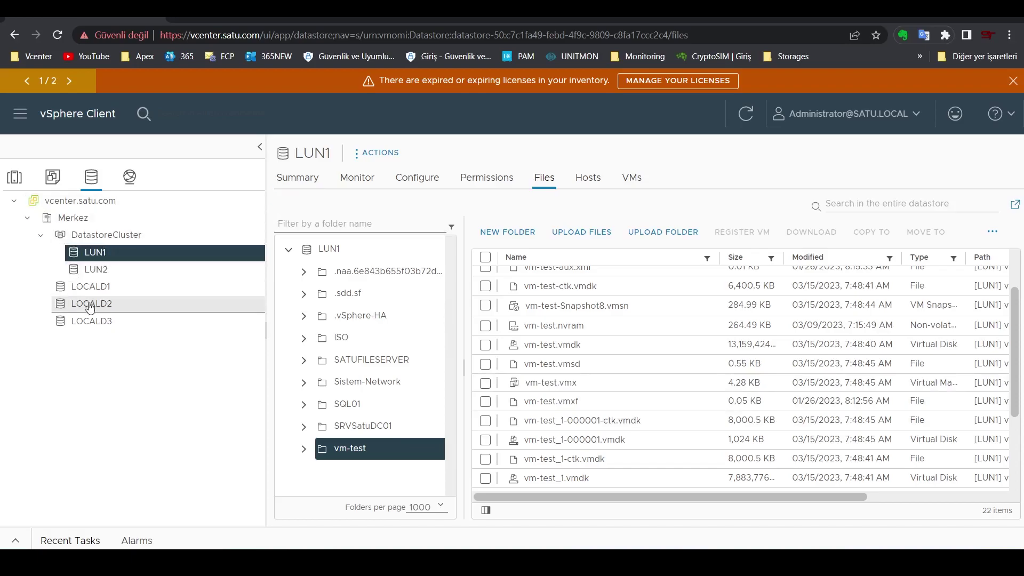
Return to the vm-test machine and check the description of its Veeam backup temporary snapshot
{"action": "left_click", "coordinate": [55, 184]}
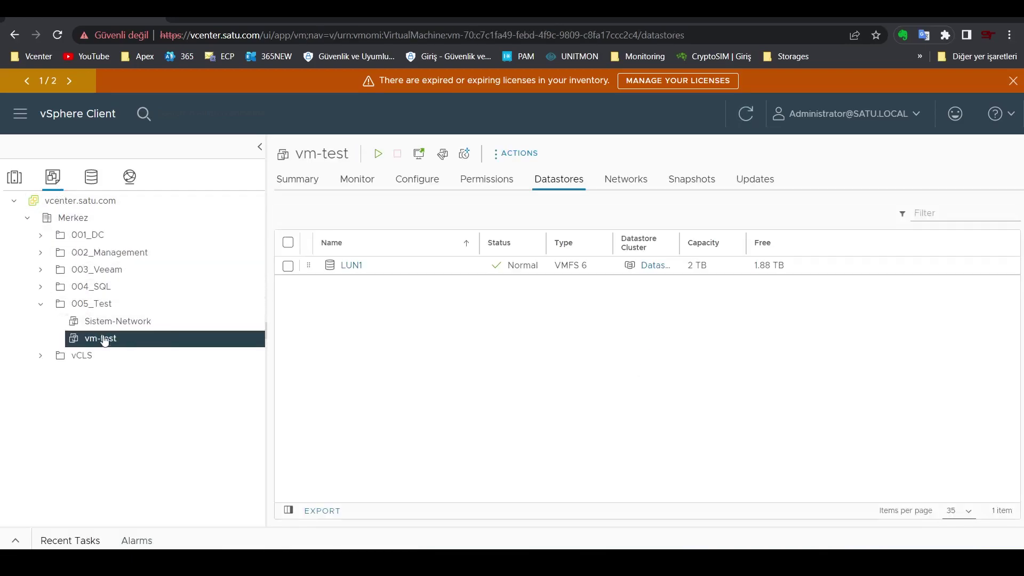
{"action": "left_click", "coordinate": [684, 183]}
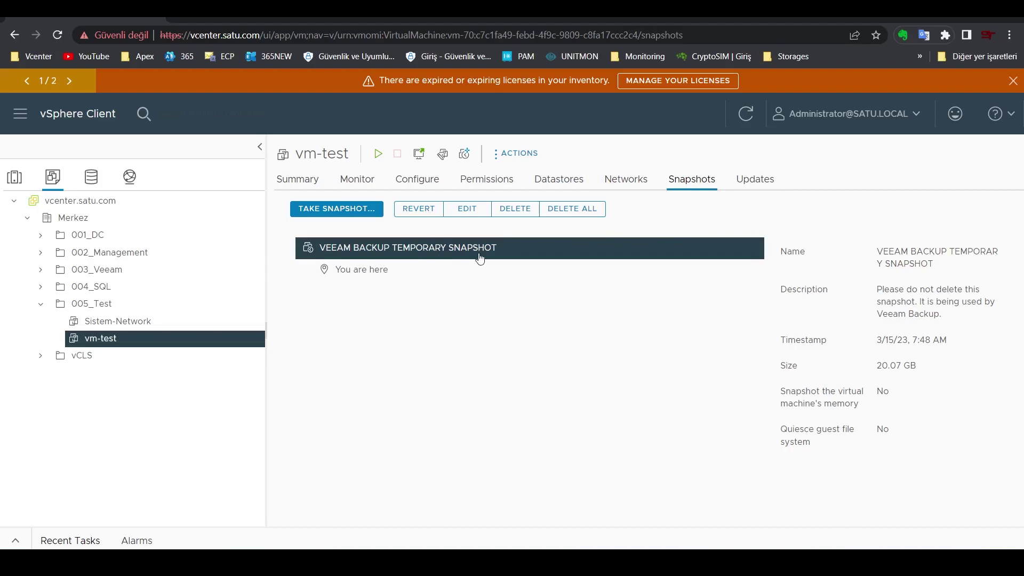
{"action": "left_click_drag", "start_coordinate": [941, 315], "coordinate": [876, 291]}
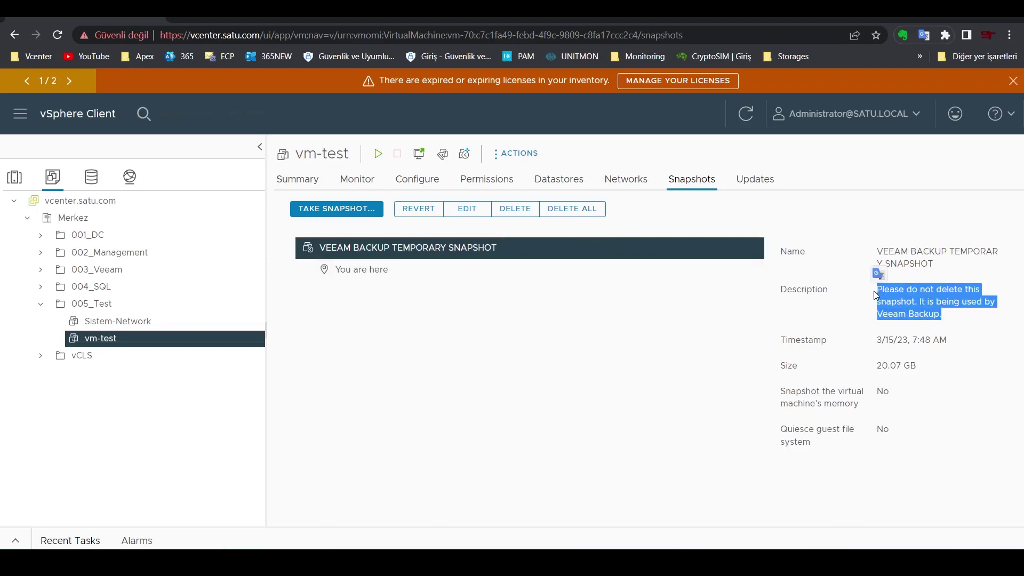